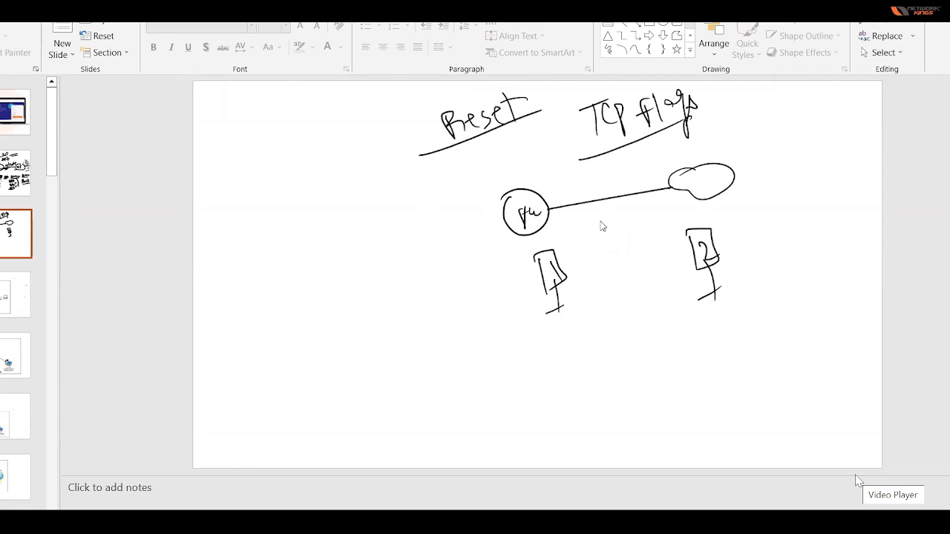
# Draw a SYN arrow from host 1 to host 2 and a SYN+ACK arrow returning beneath it.
pyautogui.moveTo(562, 260); pyautogui.dragTo(681, 234)
pyautogui.moveTo(673, 229)
pyautogui.mouseDown()
pyautogui.moveTo(681, 234)
pyautogui.moveTo(674, 246)
pyautogui.mouseUp()
pyautogui.moveTo(614, 218)
pyautogui.mouseDown()
pyautogui.moveTo(613, 233)
pyautogui.moveTo(626, 224)
pyautogui.moveTo(628, 239)
pyautogui.moveTo(644, 227)
pyautogui.mouseUp()
pyautogui.moveTo(696, 250)
pyautogui.mouseDown()
pyautogui.moveTo(572, 278)
pyautogui.moveTo(584, 282)
pyautogui.mouseUp()
pyautogui.moveTo(611, 251)
pyautogui.mouseDown()
pyautogui.moveTo(604, 265)
pyautogui.moveTo(641, 248)
pyautogui.mouseUp()
pyautogui.moveTo(636, 248)
pyautogui.mouseDown()
pyautogui.moveTo(636, 260)
pyautogui.moveTo(647, 245)
pyautogui.moveTo(653, 259)
pyautogui.moveTo(663, 245)
pyautogui.mouseUp()
# Draw an arrow labelled ACK from host 1 to host 2 beneath the SYN+ACK arrow.
pyautogui.moveTo(569, 294); pyautogui.dragTo(694, 267)
pyautogui.moveTo(686, 266); pyautogui.dragTo(693, 273)
pyautogui.moveTo(607, 285)
pyautogui.mouseDown()
pyautogui.moveTo(611, 272)
pyautogui.moveTo(619, 283)
pyautogui.mouseUp()
pyautogui.moveTo(607, 279); pyautogui.dragTo(632, 282)
pyautogui.moveTo(640, 269); pyautogui.dragTo(641, 282)
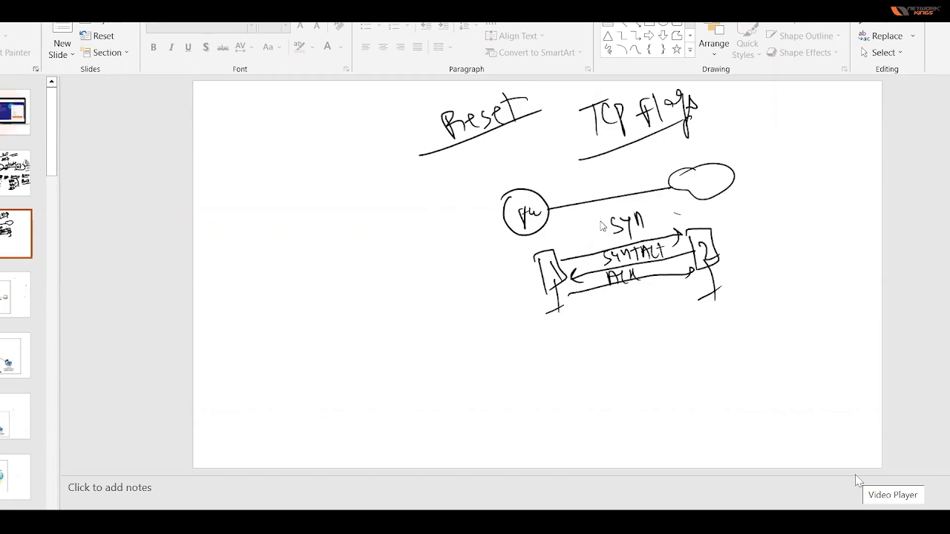
# Draw another arrow from host 1 to host 2 and a FIN arrow below it.
pyautogui.moveTo(558, 309)
pyautogui.mouseDown()
pyautogui.moveTo(688, 277)
pyautogui.moveTo(690, 290)
pyautogui.mouseUp()
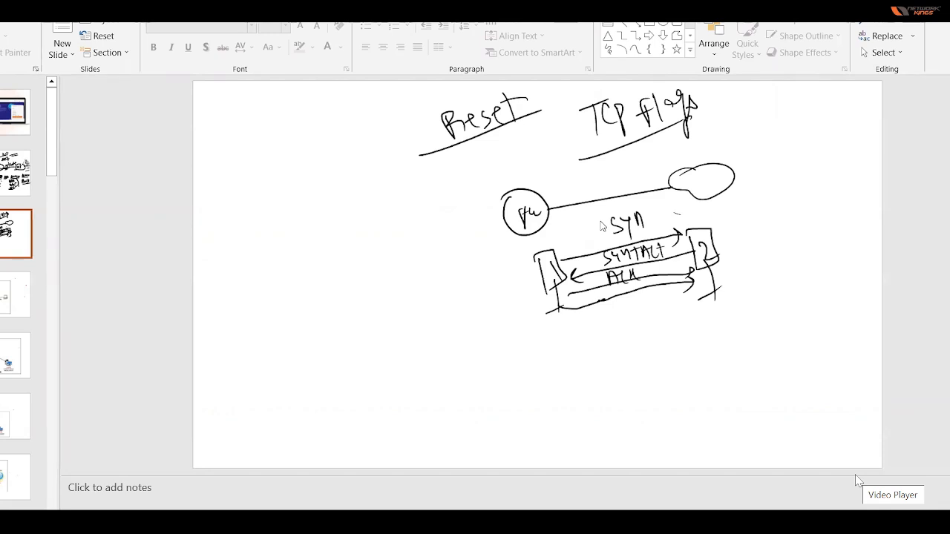
pyautogui.moveTo(568, 320)
pyautogui.mouseDown()
pyautogui.moveTo(672, 289)
pyautogui.moveTo(616, 314)
pyautogui.moveTo(638, 303)
pyautogui.mouseUp()
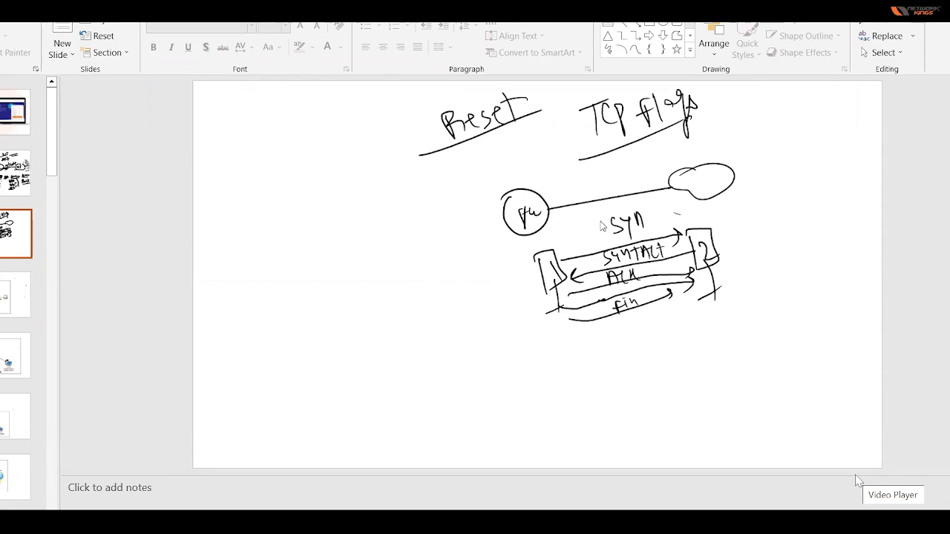
pyautogui.moveTo(597, 319)
pyautogui.mouseDown()
pyautogui.moveTo(680, 289)
pyautogui.moveTo(676, 298)
pyautogui.mouseUp()
# Sketch a second pair of computers below the handshake diagram, one under each existing host.
pyautogui.moveTo(572, 340)
pyautogui.mouseDown()
pyautogui.moveTo(573, 374)
pyautogui.moveTo(594, 377)
pyautogui.moveTo(589, 390)
pyautogui.mouseUp()
pyautogui.moveTo(582, 396); pyautogui.dragTo(605, 386)
pyautogui.click(607, 355)
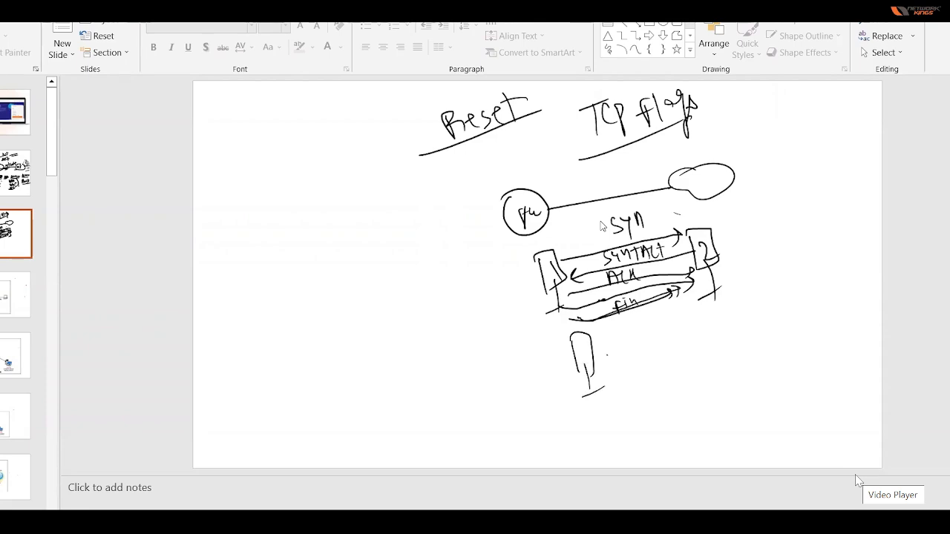
pyautogui.moveTo(709, 312); pyautogui.dragTo(720, 346)
pyautogui.moveTo(708, 308)
pyautogui.mouseDown()
pyautogui.moveTo(731, 308)
pyautogui.moveTo(722, 349)
pyautogui.mouseUp()
pyautogui.moveTo(719, 341)
pyautogui.mouseDown()
pyautogui.moveTo(724, 368)
pyautogui.moveTo(732, 362)
pyautogui.mouseUp()
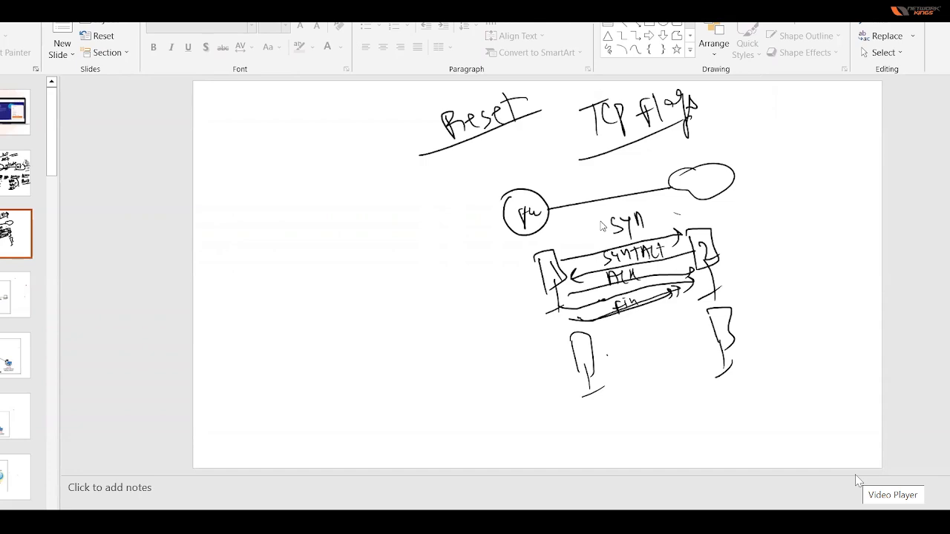
# Draw a connection between the two lower computers, label it Reset, and cross it out.
pyautogui.moveTo(578, 341)
pyautogui.mouseDown()
pyautogui.moveTo(582, 356)
pyautogui.moveTo(699, 321)
pyautogui.moveTo(719, 324)
pyautogui.moveTo(692, 340)
pyautogui.mouseUp()
pyautogui.moveTo(624, 359)
pyautogui.mouseDown()
pyautogui.moveTo(625, 380)
pyautogui.moveTo(659, 363)
pyautogui.moveTo(667, 370)
pyautogui.mouseUp()
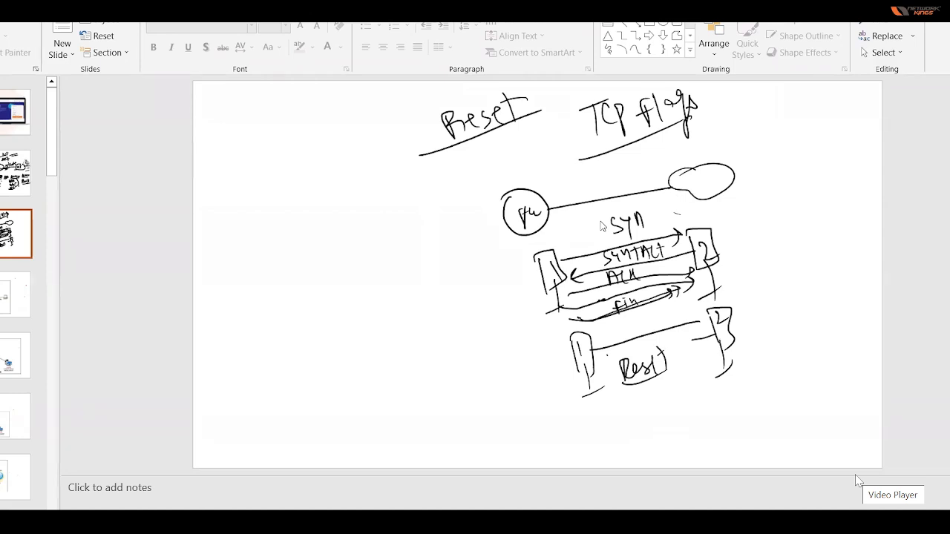
pyautogui.moveTo(662, 324)
pyautogui.mouseDown()
pyautogui.moveTo(686, 335)
pyautogui.moveTo(670, 353)
pyautogui.mouseUp()
# Write and underline the word Rejecting beside the lower pair of computers.
pyautogui.moveTo(769, 308)
pyautogui.mouseDown()
pyautogui.moveTo(769, 334)
pyautogui.moveTo(792, 318)
pyautogui.moveTo(795, 333)
pyautogui.moveTo(814, 306)
pyautogui.moveTo(818, 322)
pyautogui.mouseUp()
pyautogui.moveTo(827, 285)
pyautogui.mouseDown()
pyautogui.moveTo(830, 310)
pyautogui.moveTo(837, 297)
pyautogui.mouseUp()
pyautogui.moveTo(839, 295)
pyautogui.mouseDown()
pyautogui.moveTo(839, 304)
pyautogui.moveTo(854, 298)
pyautogui.moveTo(841, 319)
pyautogui.mouseUp()
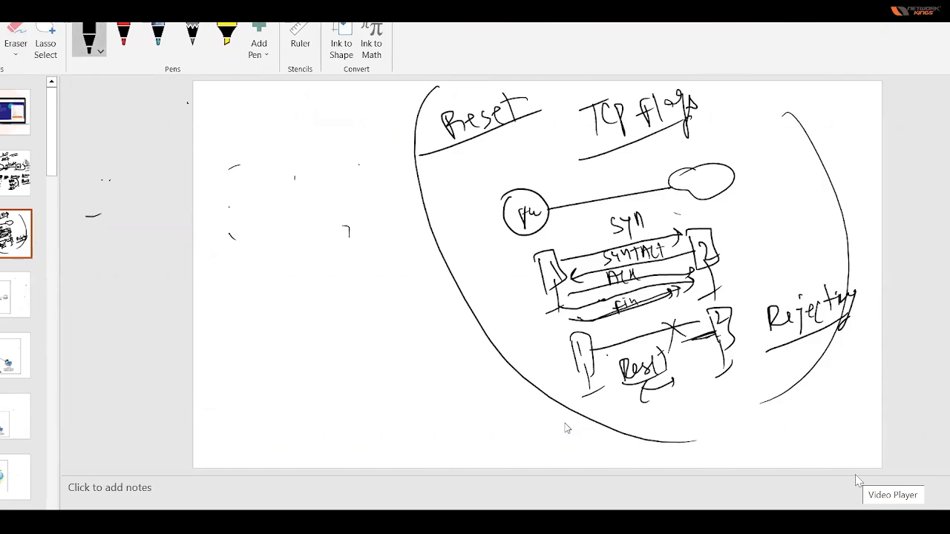
# Sketch a firewall circle labelled FW between two host circles, with lines linking them, beside the handshake diagram.
pyautogui.moveTo(102, 198)
pyautogui.mouseDown()
pyautogui.moveTo(113, 231)
pyautogui.moveTo(94, 200)
pyautogui.moveTo(154, 205)
pyautogui.mouseUp()
pyautogui.moveTo(190, 175)
pyautogui.mouseDown()
pyautogui.moveTo(172, 201)
pyautogui.moveTo(215, 178)
pyautogui.mouseUp()
pyautogui.moveTo(188, 187)
pyautogui.mouseDown()
pyautogui.moveTo(191, 214)
pyautogui.moveTo(202, 187)
pyautogui.moveTo(214, 193)
pyautogui.moveTo(313, 165)
pyautogui.moveTo(317, 178)
pyautogui.moveTo(332, 147)
pyautogui.mouseUp()
pyautogui.moveTo(337, 180); pyautogui.dragTo(342, 214)
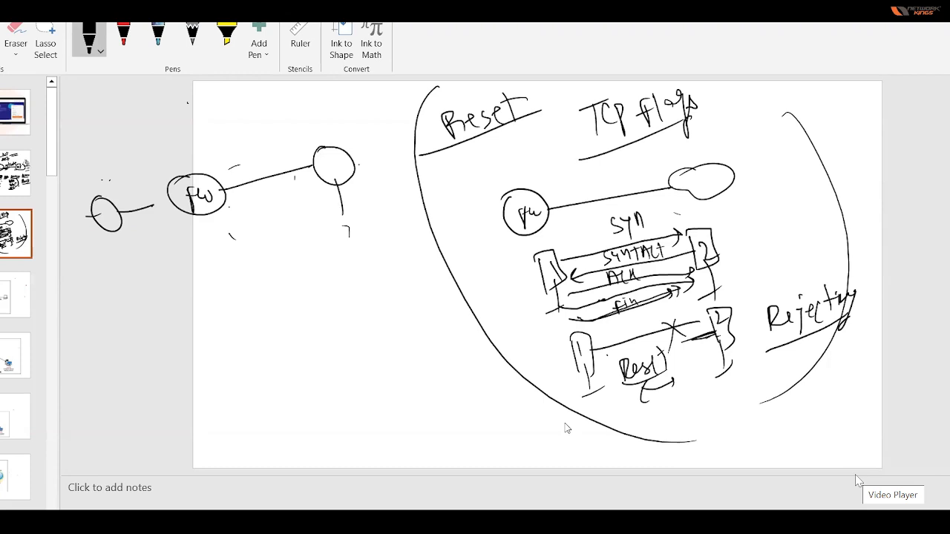
# Number the host circles 1 and 2 and label them Src and Dst.
pyautogui.moveTo(104, 207); pyautogui.dragTo(107, 224)
pyautogui.moveTo(331, 158)
pyautogui.mouseDown()
pyautogui.moveTo(336, 171)
pyautogui.moveTo(350, 168)
pyautogui.mouseUp()
pyautogui.moveTo(114, 171)
pyautogui.mouseDown()
pyautogui.moveTo(121, 183)
pyautogui.moveTo(160, 170)
pyautogui.mouseUp()
pyautogui.moveTo(325, 141)
pyautogui.mouseDown()
pyautogui.moveTo(334, 126)
pyautogui.moveTo(350, 135)
pyautogui.mouseUp()
pyautogui.moveTo(345, 115); pyautogui.dragTo(358, 108)
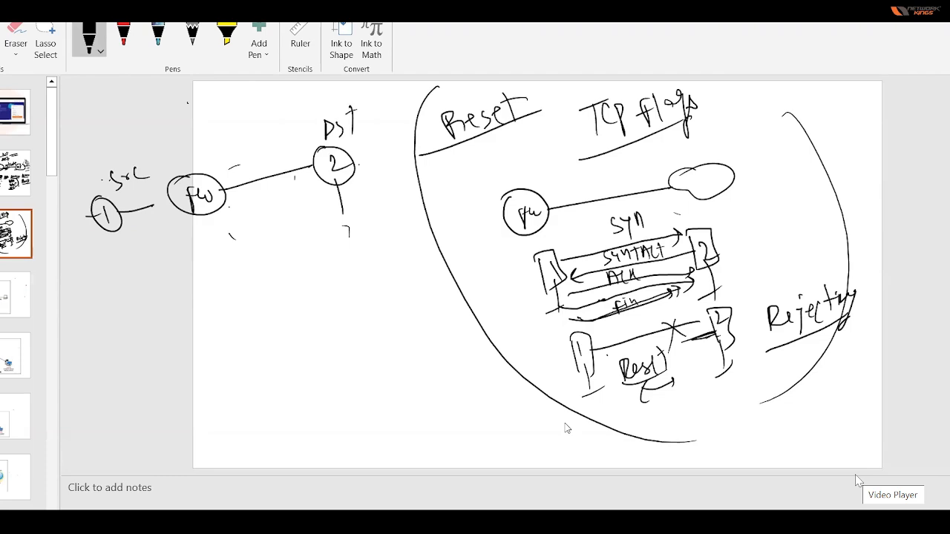
# Underline the Src and Dst labels and write an underlined "Reset Client" beneath the firewall circle.
pyautogui.moveTo(113, 198); pyautogui.dragTo(144, 182)
pyautogui.moveTo(312, 138); pyautogui.dragTo(340, 133)
pyautogui.moveTo(133, 210)
pyautogui.mouseDown()
pyautogui.moveTo(174, 201)
pyautogui.moveTo(190, 236)
pyautogui.moveTo(282, 211)
pyautogui.mouseUp()
pyautogui.moveTo(178, 259); pyautogui.dragTo(273, 224)
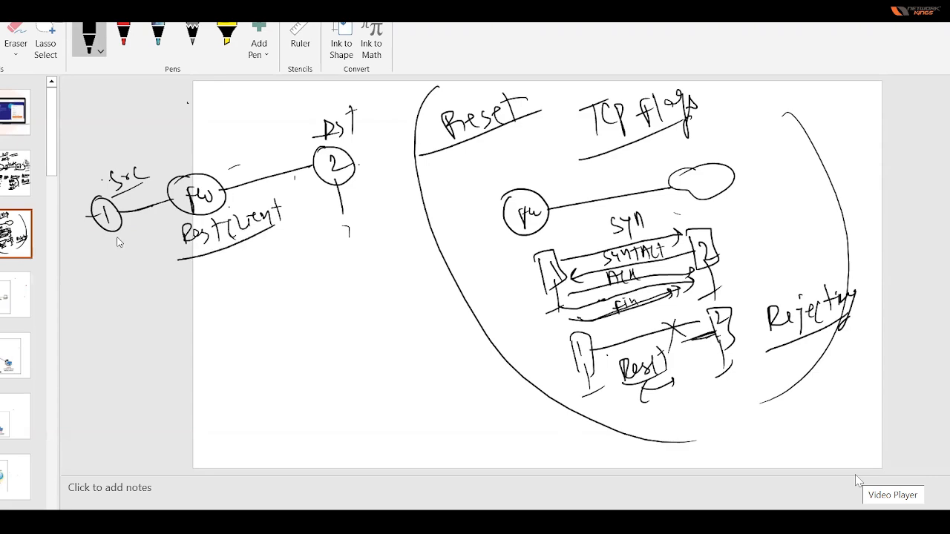
# Label host 1 Client and host 2 Server, and draw an arrow from the client over the firewall to the server.
pyautogui.moveTo(95, 240)
pyautogui.mouseDown()
pyautogui.moveTo(112, 232)
pyautogui.moveTo(96, 270)
pyautogui.moveTo(141, 245)
pyautogui.mouseUp()
pyautogui.moveTo(113, 197)
pyautogui.mouseDown()
pyautogui.moveTo(205, 158)
pyautogui.moveTo(299, 153)
pyautogui.moveTo(296, 167)
pyautogui.mouseUp()
pyautogui.moveTo(346, 219)
pyautogui.mouseDown()
pyautogui.moveTo(353, 232)
pyautogui.moveTo(402, 201)
pyautogui.mouseUp()
pyautogui.moveTo(312, 254); pyautogui.dragTo(392, 224)
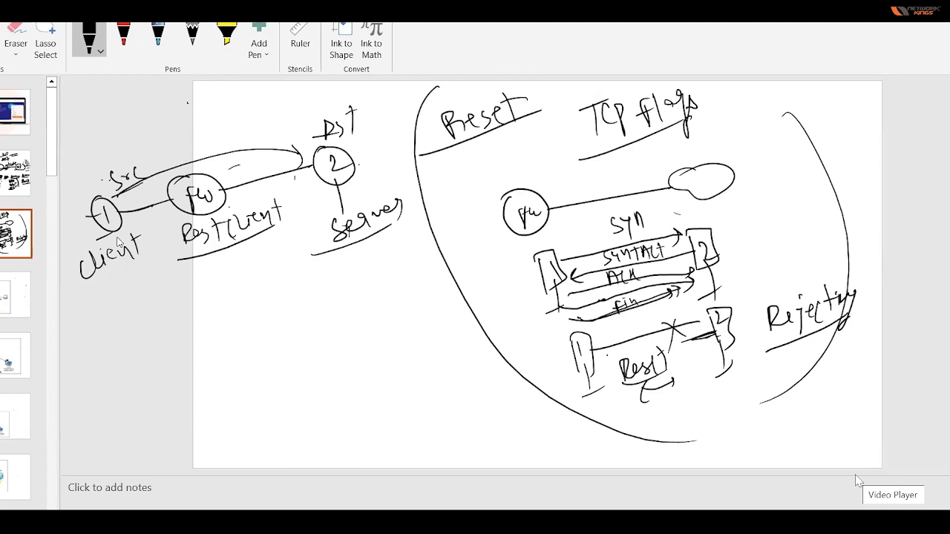
# Underline the Client and Server labels again, circle Client, and reinforce the link between the client and firewall.
pyautogui.moveTo(325, 214); pyautogui.dragTo(356, 213)
pyautogui.moveTo(82, 278); pyautogui.dragTo(133, 261)
pyautogui.moveTo(360, 242); pyautogui.dragTo(395, 230)
pyautogui.moveTo(331, 236); pyautogui.dragTo(323, 260)
pyautogui.moveTo(96, 279)
pyautogui.mouseDown()
pyautogui.moveTo(134, 267)
pyautogui.moveTo(138, 276)
pyautogui.mouseUp()
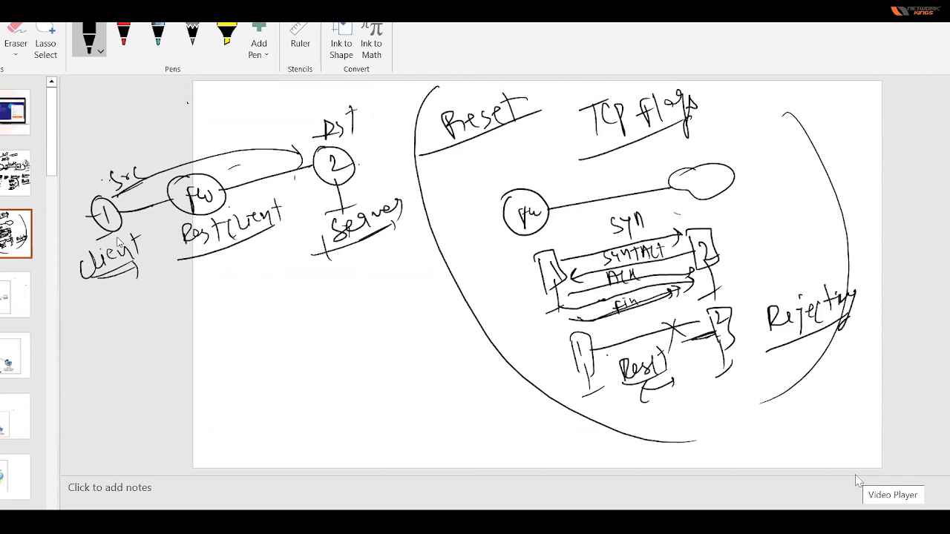
pyautogui.moveTo(215, 232); pyautogui.dragTo(219, 236)
pyautogui.moveTo(155, 236)
pyautogui.mouseDown()
pyautogui.moveTo(75, 264)
pyautogui.moveTo(129, 230)
pyautogui.mouseUp()
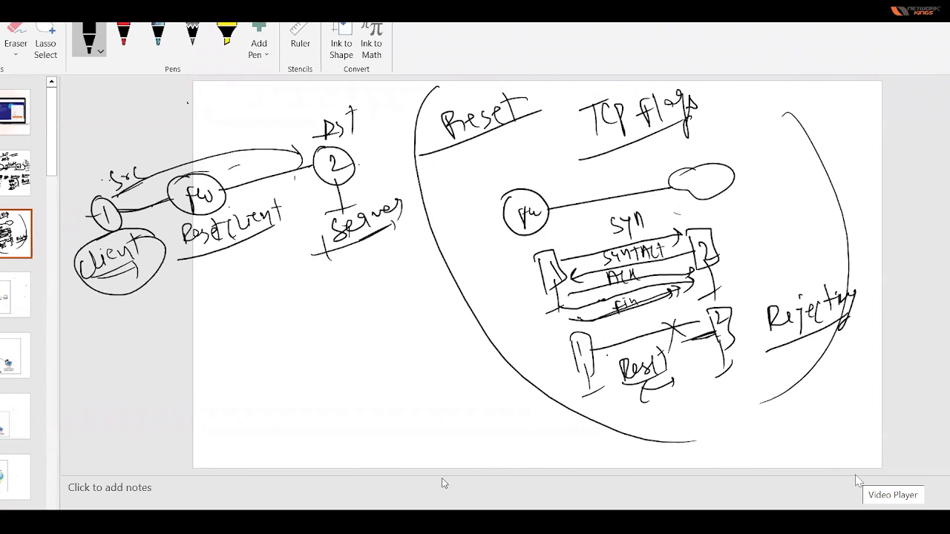
pyautogui.moveTo(175, 185)
pyautogui.mouseDown()
pyautogui.moveTo(221, 211)
pyautogui.moveTo(197, 172)
pyautogui.moveTo(223, 208)
pyautogui.mouseUp()
pyautogui.moveTo(164, 228)
pyautogui.mouseDown()
pyautogui.moveTo(107, 236)
pyautogui.moveTo(170, 260)
pyautogui.moveTo(104, 227)
pyautogui.mouseUp()
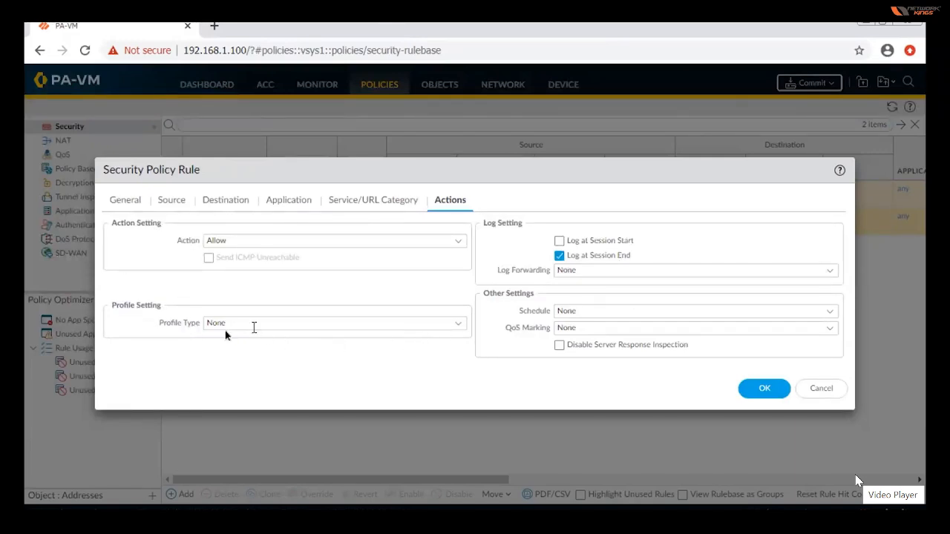
# Set the rule's profile type to Profiles and view the available Antivirus profiles.
pyautogui.click(459, 330)
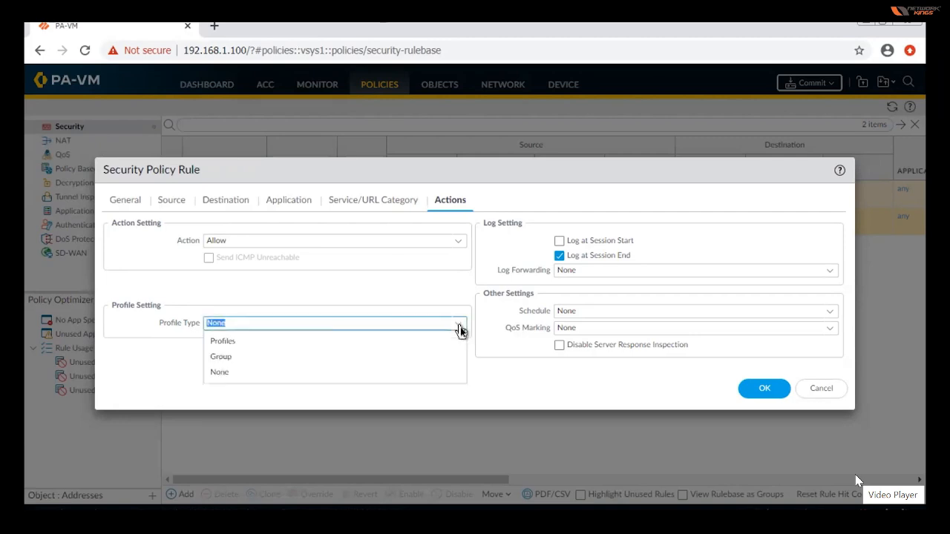
pyautogui.click(230, 346)
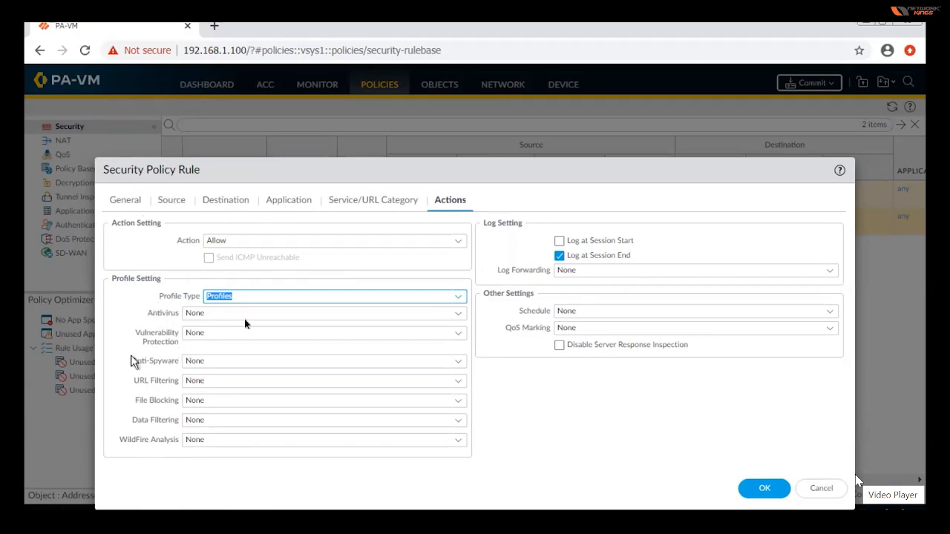
pyautogui.click(458, 317)
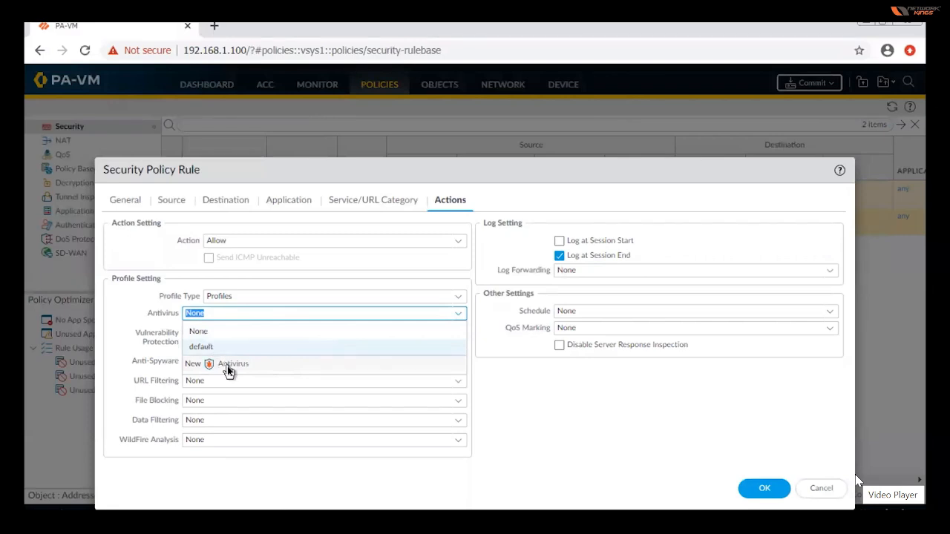
pyautogui.click(128, 325)
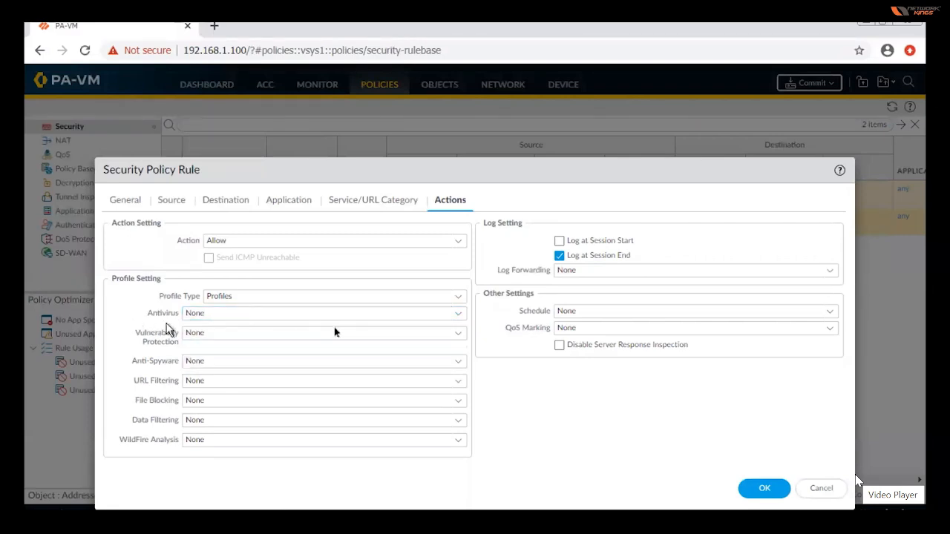
# Set the Vulnerability Protection profile to default and review the Antivirus profile options again.
pyautogui.click(457, 334)
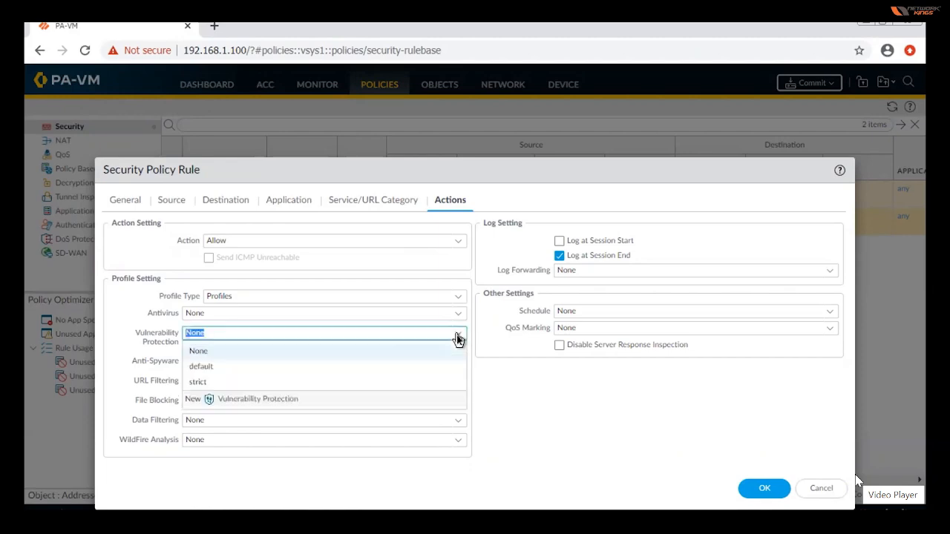
pyautogui.click(223, 368)
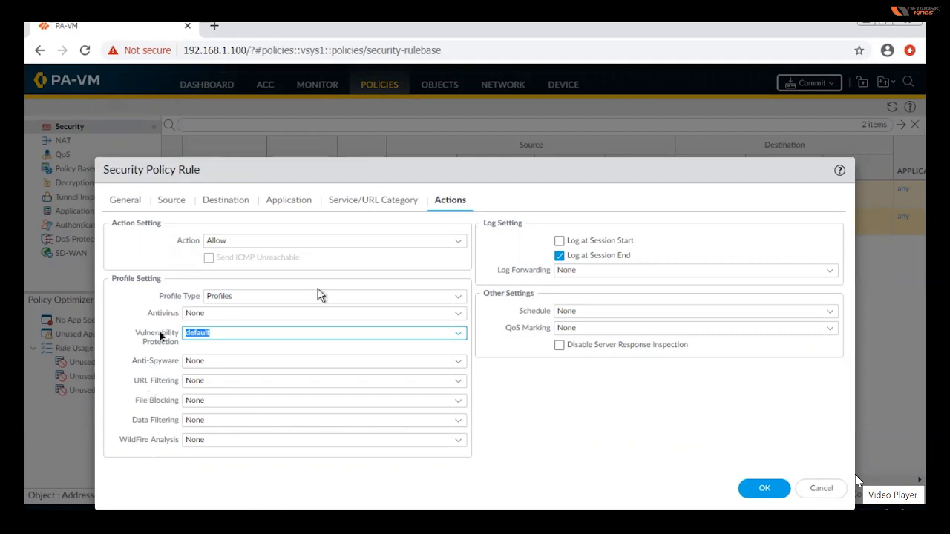
pyautogui.click(456, 315)
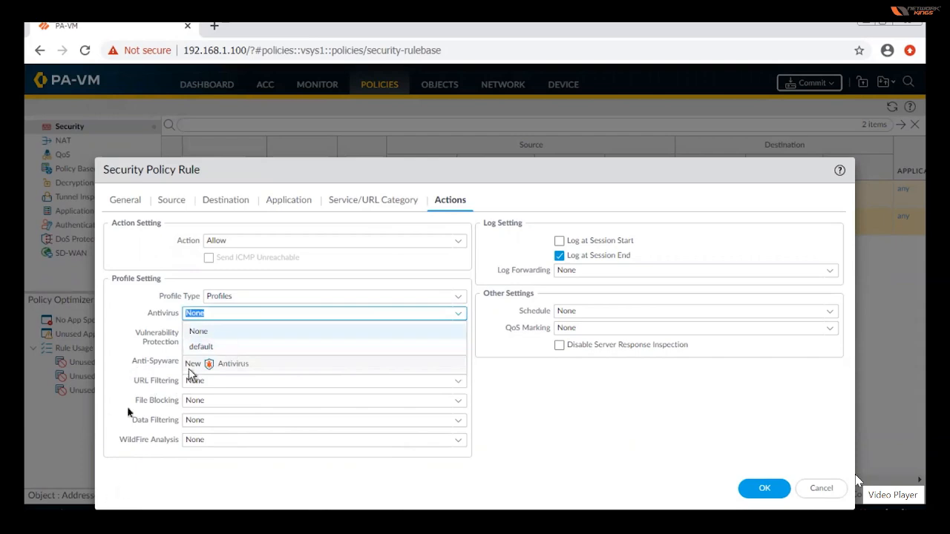
pyautogui.click(108, 317)
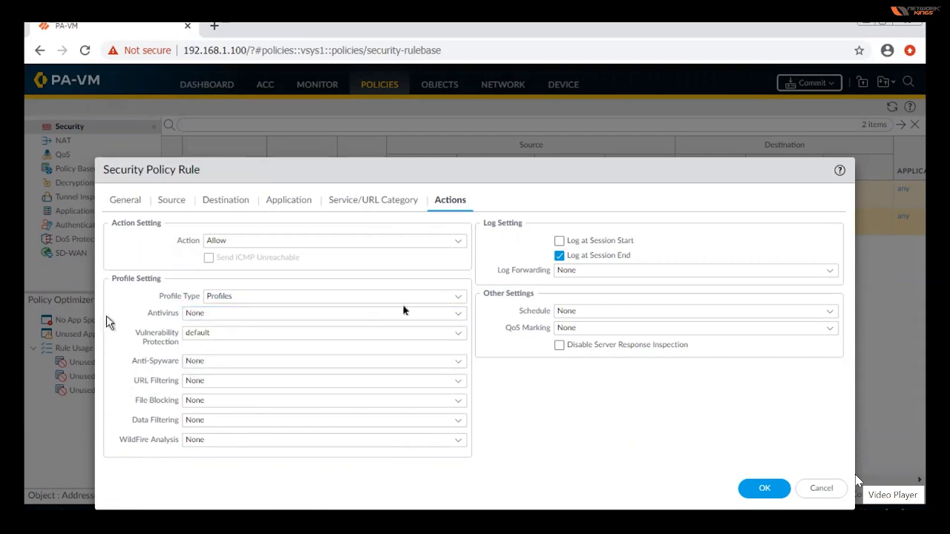
# Change the profile type to Group, then inspect the new Security Profile Group form and dismiss it.
pyautogui.click(454, 296)
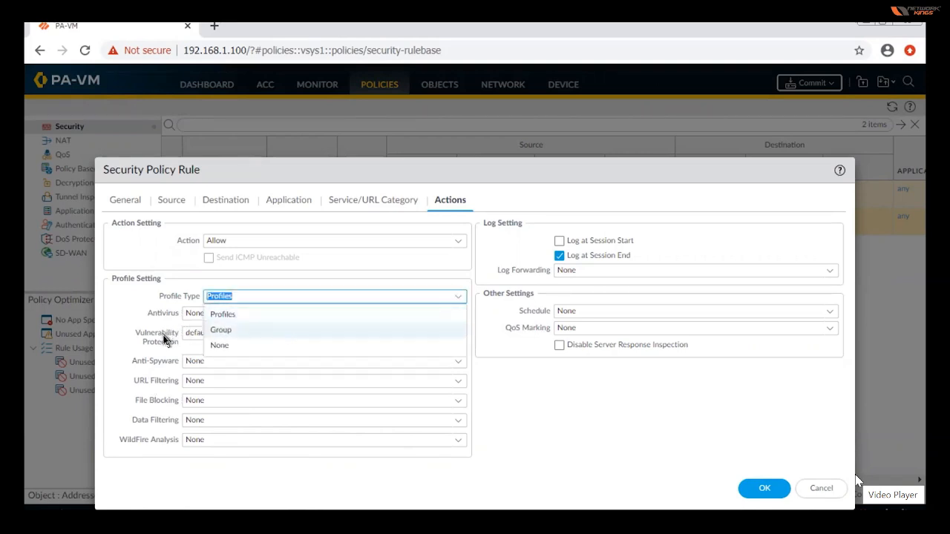
pyautogui.click(227, 332)
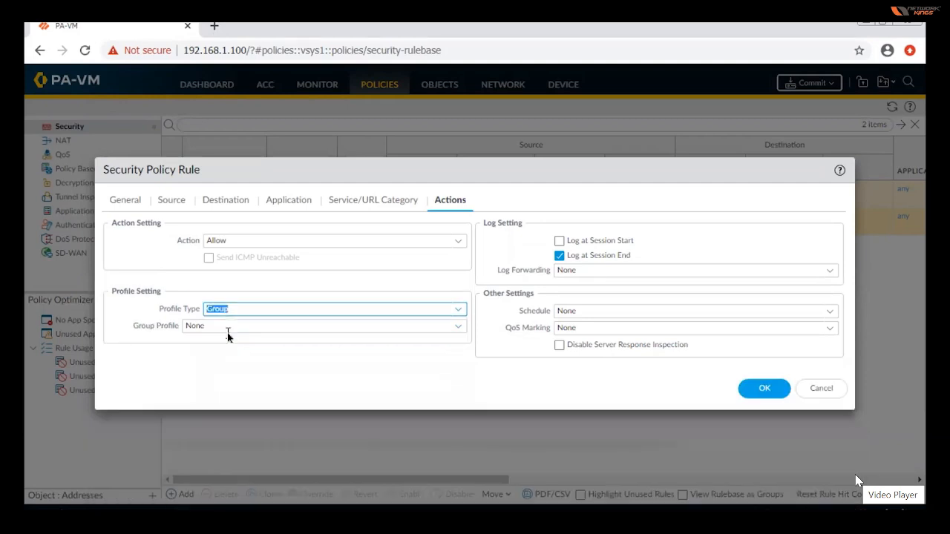
pyautogui.click(460, 331)
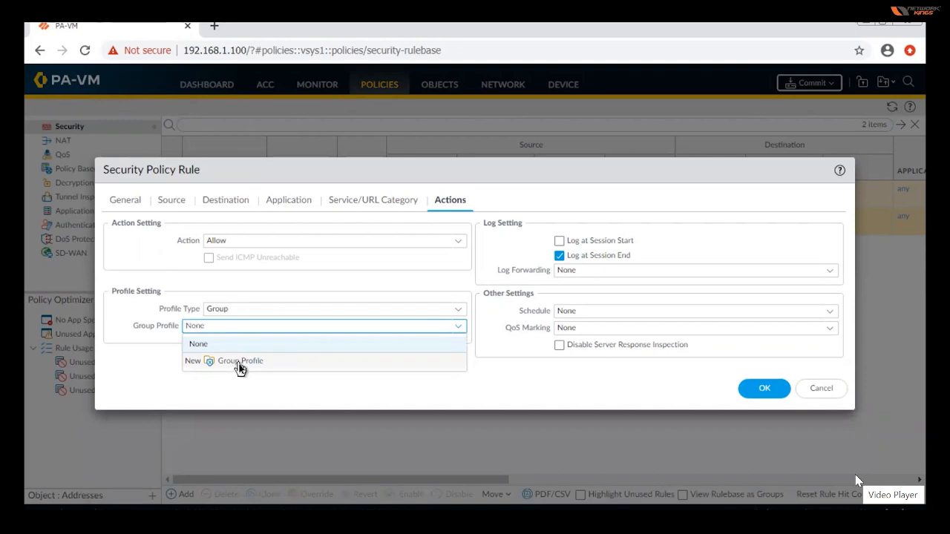
pyautogui.click(240, 363)
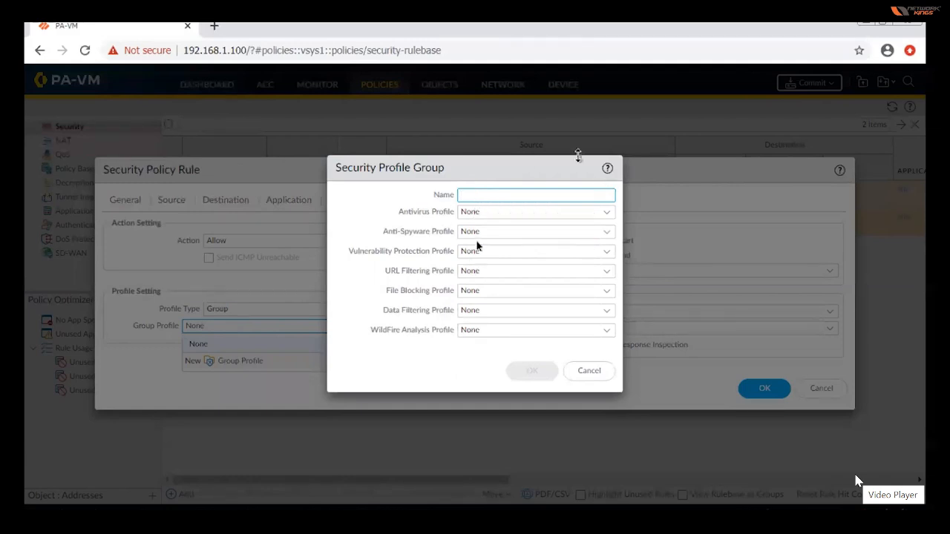
pyautogui.click(594, 372)
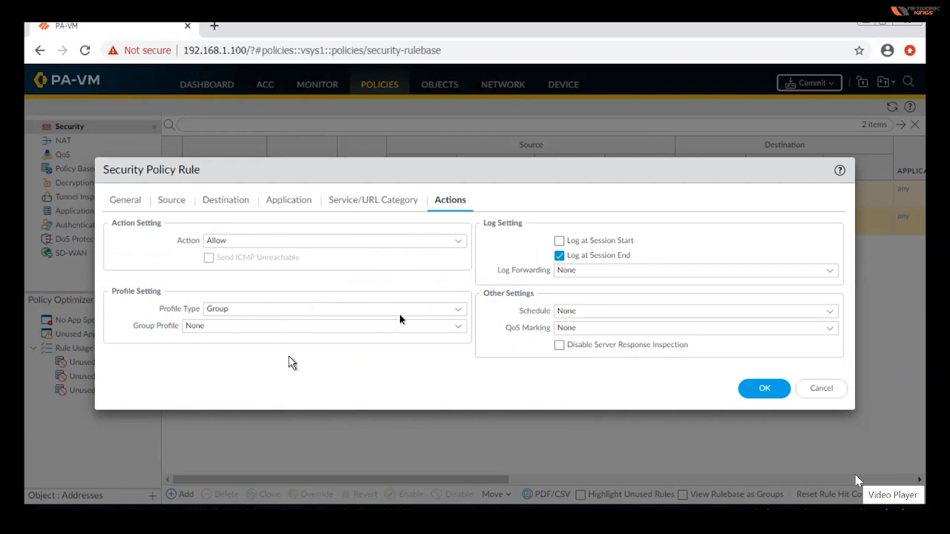
# Set the rule's profile type back to None.
pyautogui.click(458, 315)
pyautogui.click(217, 357)
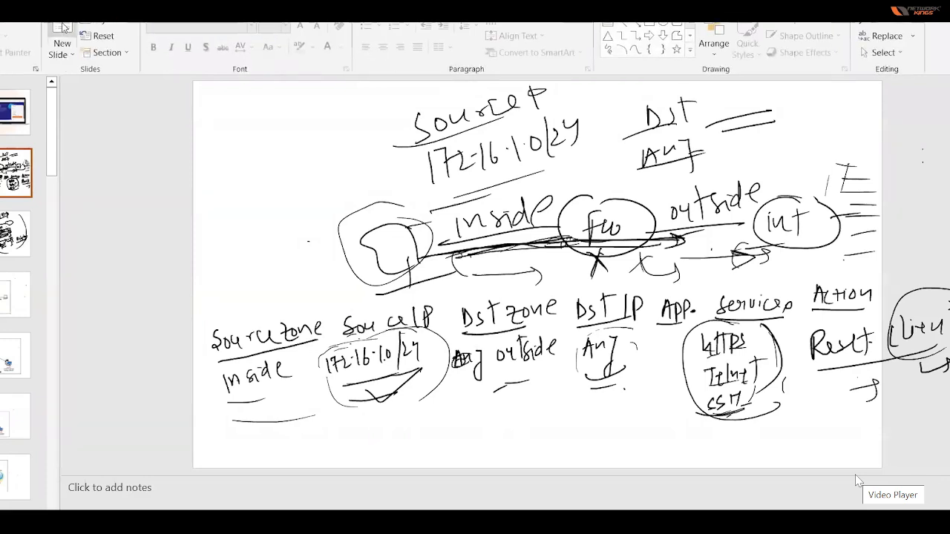
# Insert a blank slide and sketch a computer linked through a firewall circle labelled FW to a server.
pyautogui.click(63, 27)
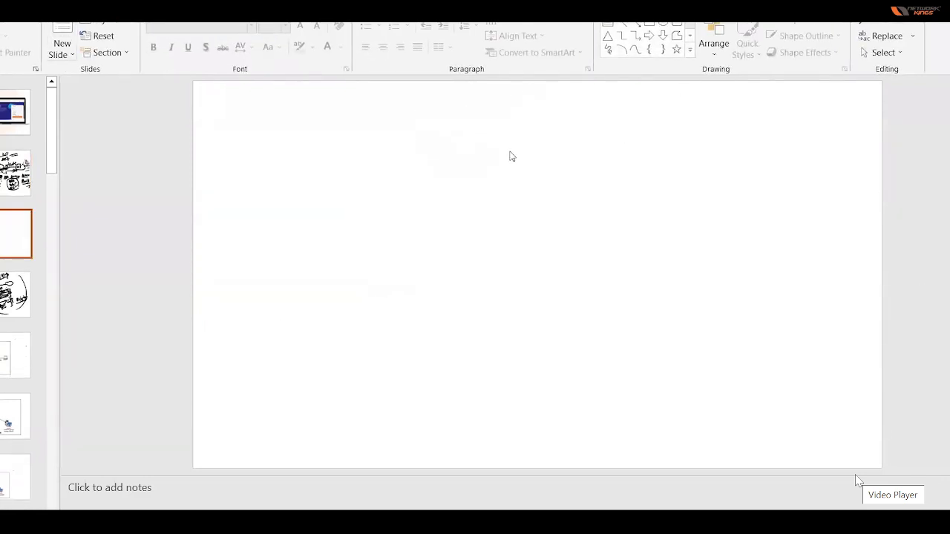
pyautogui.moveTo(698, 141); pyautogui.dragTo(744, 132)
pyautogui.moveTo(741, 122); pyautogui.dragTo(766, 214)
pyautogui.moveTo(748, 231); pyautogui.dragTo(833, 199)
# Write the label "facebook" beside the server.
pyautogui.moveTo(818, 127); pyautogui.dragTo(811, 170)
pyautogui.moveTo(799, 156); pyautogui.dragTo(854, 154)
pyautogui.moveTo(855, 149); pyautogui.dragTo(872, 150)
pyautogui.moveTo(876, 114)
pyautogui.mouseDown()
pyautogui.moveTo(878, 151)
pyautogui.moveTo(921, 138)
pyautogui.mouseUp()
pyautogui.moveTo(929, 108)
pyautogui.mouseDown()
pyautogui.moveTo(930, 137)
pyautogui.moveTo(941, 135)
pyautogui.mouseUp()
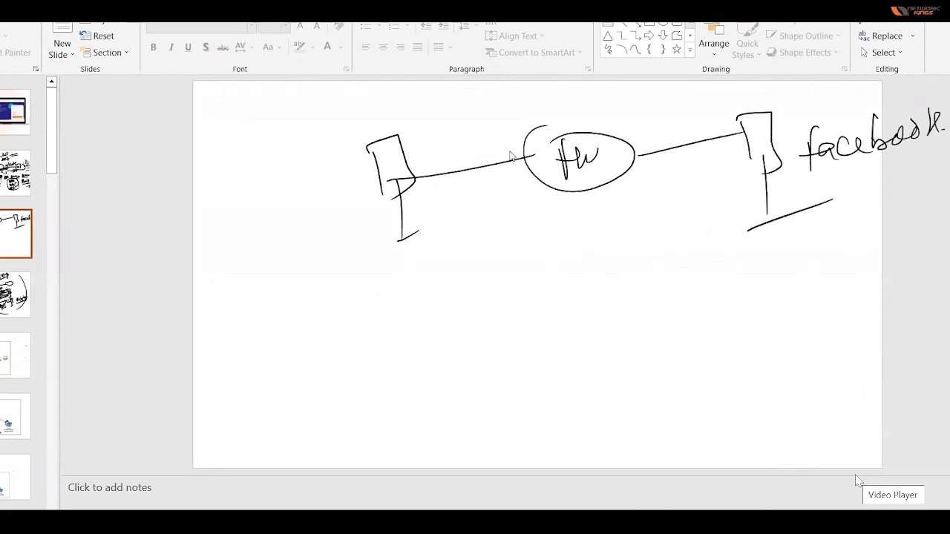
# Draw an arrow from the computer to the server, circle the facebook label, and point an arrow at it from the firewall.
pyautogui.moveTo(404, 151)
pyautogui.mouseDown()
pyautogui.moveTo(461, 129)
pyautogui.moveTo(699, 107)
pyautogui.moveTo(763, 118)
pyautogui.mouseUp()
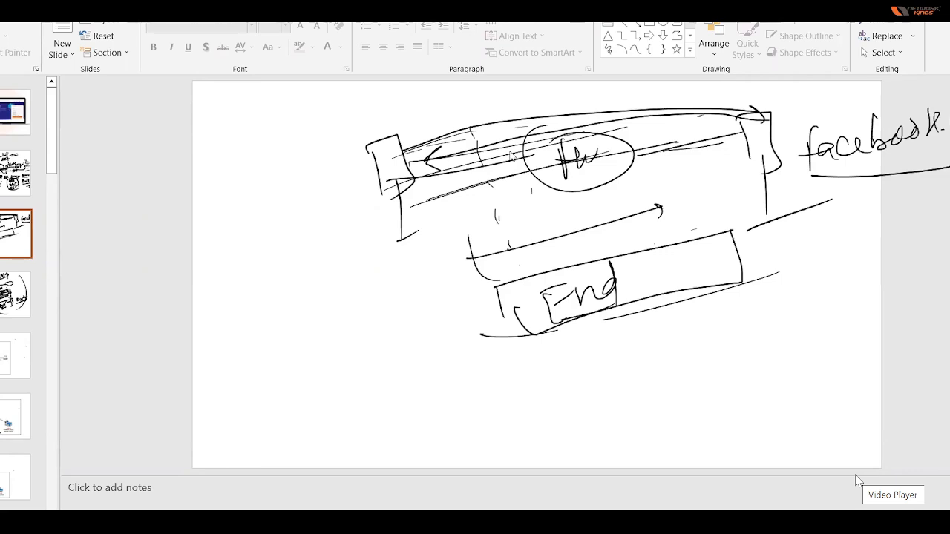
pyautogui.moveTo(827, 178)
pyautogui.mouseDown()
pyautogui.moveTo(949, 170)
pyautogui.moveTo(837, 100)
pyautogui.moveTo(810, 163)
pyautogui.mouseUp()
pyautogui.moveTo(600, 181)
pyautogui.mouseDown()
pyautogui.moveTo(776, 183)
pyautogui.moveTo(795, 169)
pyautogui.mouseUp()
# Draw several slanted lines beneath the End box and short strokes beside its far end.
pyautogui.moveTo(581, 356)
pyautogui.mouseDown()
pyautogui.moveTo(689, 311)
pyautogui.moveTo(689, 324)
pyautogui.mouseUp()
pyautogui.moveTo(608, 369); pyautogui.dragTo(695, 339)
pyautogui.moveTo(614, 380); pyautogui.dragTo(680, 357)
pyautogui.moveTo(730, 294); pyautogui.dragTo(774, 279)
pyautogui.moveTo(780, 281); pyautogui.dragTo(841, 253)
pyautogui.moveTo(748, 301); pyautogui.dragTo(829, 274)
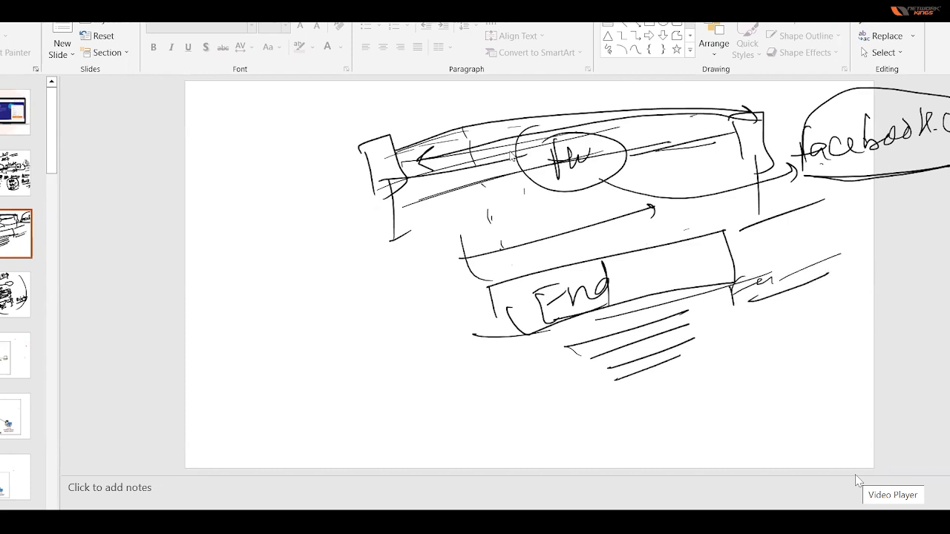
# Circle the word End and retrace the near edge of its box.
pyautogui.moveTo(487, 288); pyautogui.dragTo(522, 357)
pyautogui.moveTo(489, 291)
pyautogui.mouseDown()
pyautogui.moveTo(671, 272)
pyautogui.moveTo(651, 318)
pyautogui.mouseUp()
pyautogui.moveTo(540, 336); pyautogui.dragTo(673, 282)
# Sketch a four-sided box beneath the computer and fill it with slanted hatch lines.
pyautogui.moveTo(345, 260); pyautogui.dragTo(366, 322)
pyautogui.moveTo(345, 260)
pyautogui.mouseDown()
pyautogui.moveTo(417, 237)
pyautogui.moveTo(380, 329)
pyautogui.moveTo(420, 285)
pyautogui.mouseUp()
pyautogui.moveTo(334, 283); pyautogui.dragTo(453, 224)
pyautogui.moveTo(344, 301); pyautogui.dragTo(438, 256)
pyautogui.moveTo(346, 318); pyautogui.dragTo(454, 264)
pyautogui.moveTo(356, 327)
pyautogui.mouseDown()
pyautogui.moveTo(460, 272)
pyautogui.moveTo(459, 286)
pyautogui.mouseUp()
pyautogui.moveTo(361, 355); pyautogui.dragTo(464, 297)
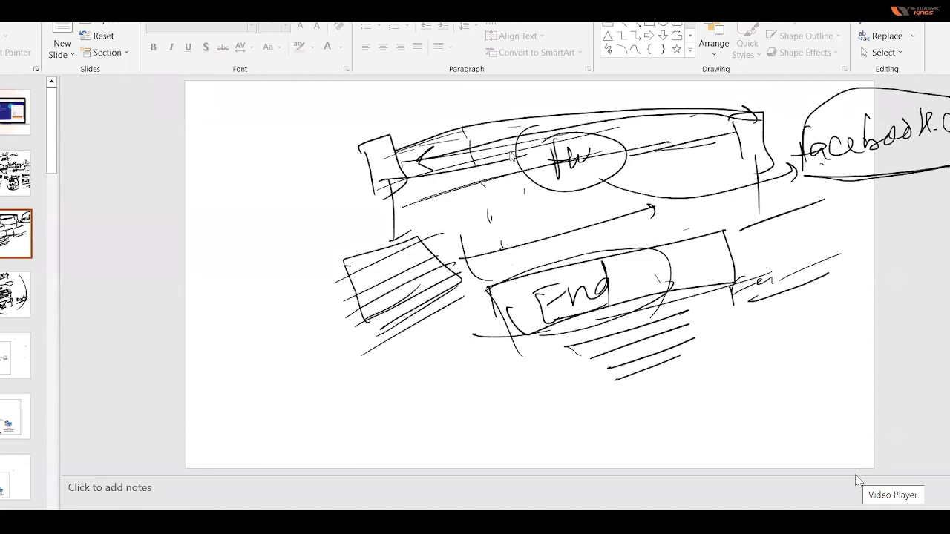
# Add denser hatching to the box beneath the computer and circle it.
pyautogui.moveTo(321, 331); pyautogui.dragTo(342, 373)
pyautogui.moveTo(425, 223)
pyautogui.mouseDown()
pyautogui.moveTo(471, 308)
pyautogui.moveTo(410, 362)
pyautogui.moveTo(447, 303)
pyautogui.moveTo(472, 288)
pyautogui.mouseUp()
pyautogui.moveTo(388, 259); pyautogui.dragTo(458, 224)
pyautogui.moveTo(400, 257); pyautogui.dragTo(438, 234)
pyautogui.moveTo(389, 268); pyautogui.dragTo(459, 230)
pyautogui.moveTo(386, 286)
pyautogui.mouseDown()
pyautogui.moveTo(461, 239)
pyautogui.moveTo(448, 248)
pyautogui.moveTo(468, 252)
pyautogui.mouseUp()
pyautogui.moveTo(425, 288); pyautogui.dragTo(467, 258)
pyautogui.moveTo(435, 223); pyautogui.dragTo(467, 294)
pyautogui.moveTo(403, 235)
pyautogui.mouseDown()
pyautogui.moveTo(475, 315)
pyautogui.moveTo(371, 343)
pyautogui.mouseUp()
# Retrace the outline of the End box and reinforce the slanted lines beneath it.
pyautogui.moveTo(488, 282)
pyautogui.mouseDown()
pyautogui.moveTo(520, 347)
pyautogui.moveTo(741, 273)
pyautogui.moveTo(513, 344)
pyautogui.mouseUp()
pyautogui.moveTo(551, 256); pyautogui.dragTo(742, 273)
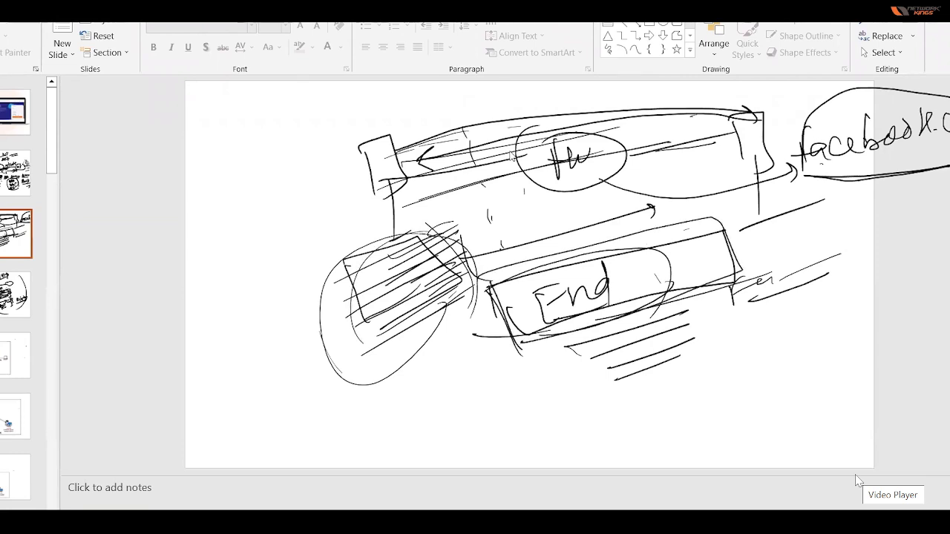
pyautogui.moveTo(454, 380)
pyautogui.mouseDown()
pyautogui.moveTo(448, 399)
pyautogui.moveTo(562, 359)
pyautogui.moveTo(564, 375)
pyautogui.moveTo(694, 315)
pyautogui.mouseUp()
pyautogui.moveTo(579, 383); pyautogui.dragTo(698, 342)
pyautogui.moveTo(606, 377); pyautogui.dragTo(699, 343)
pyautogui.moveTo(582, 358); pyautogui.dragTo(694, 313)
pyautogui.moveTo(684, 354); pyautogui.dragTo(700, 341)
pyautogui.moveTo(608, 378); pyautogui.dragTo(678, 352)
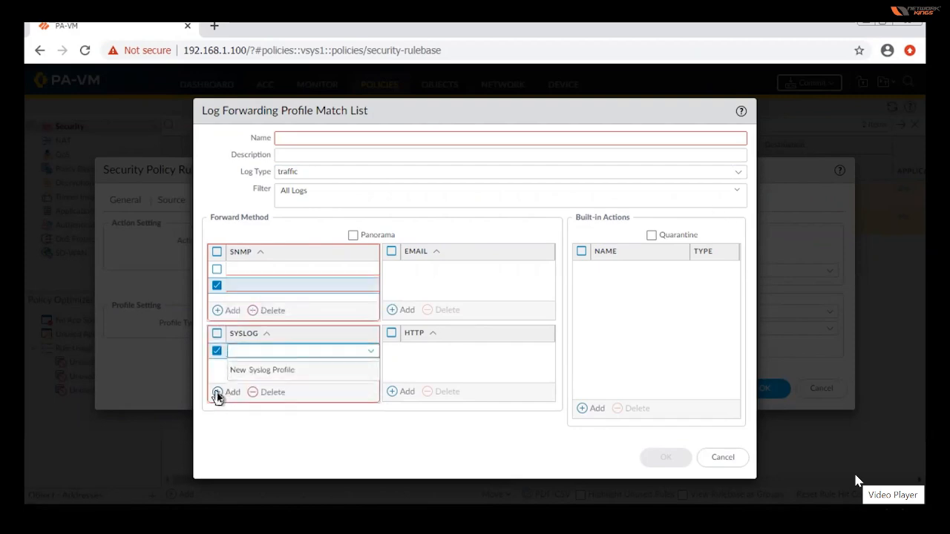
# Add another blank Syslog entry and a blank Email entry to the traffic log forwarding match list.
pyautogui.click(280, 450)
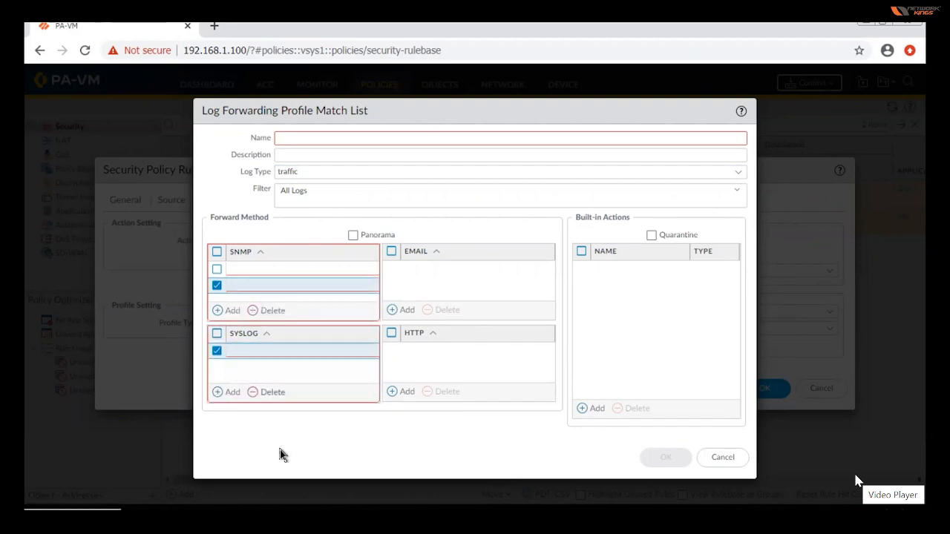
pyautogui.click(215, 392)
pyautogui.click(216, 393)
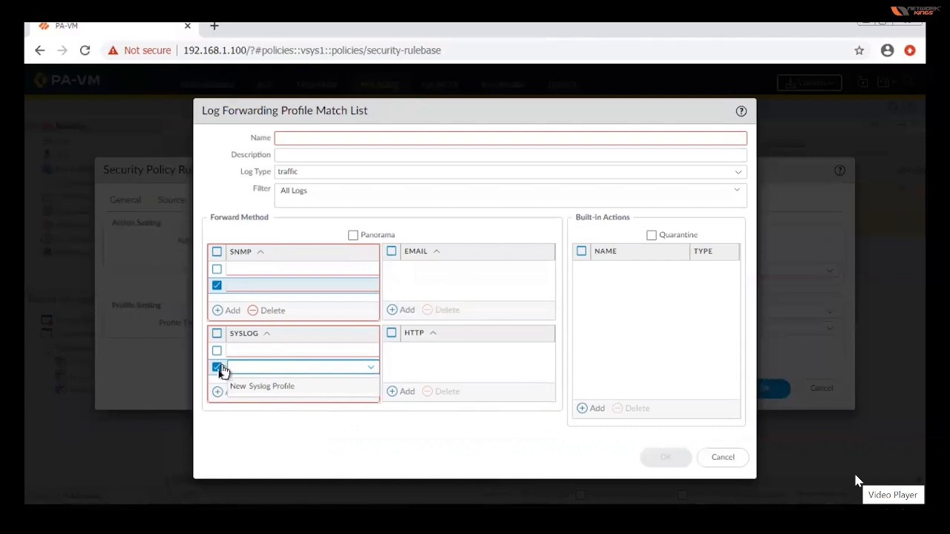
pyautogui.click(391, 251)
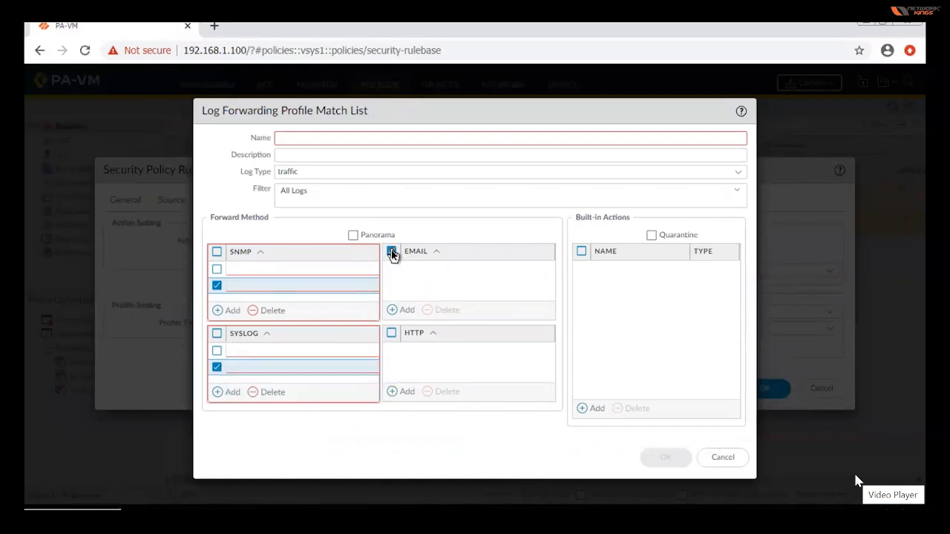
pyautogui.click(396, 314)
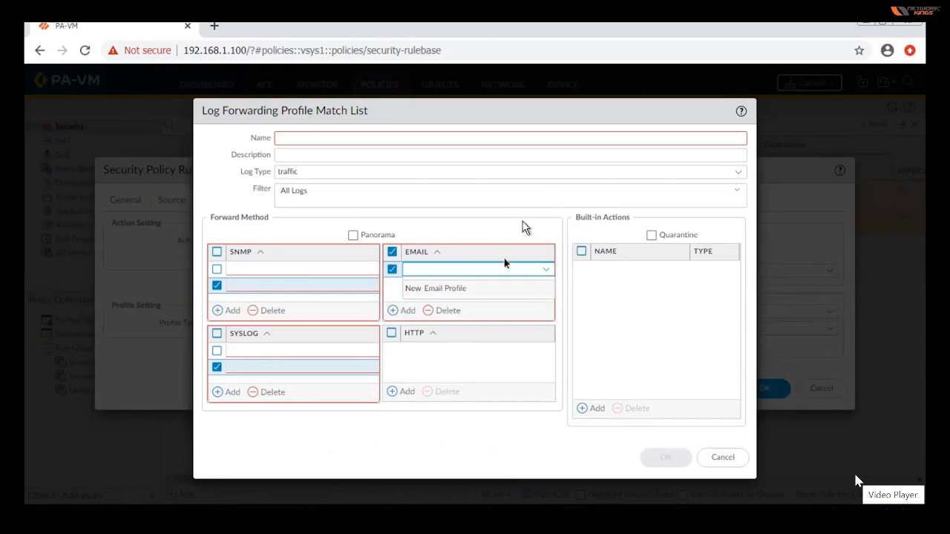
# Try enabling Quarantine and adding a built-in tagging action, and discard the Log Forwarder profile with its match list.
pyautogui.click(653, 236)
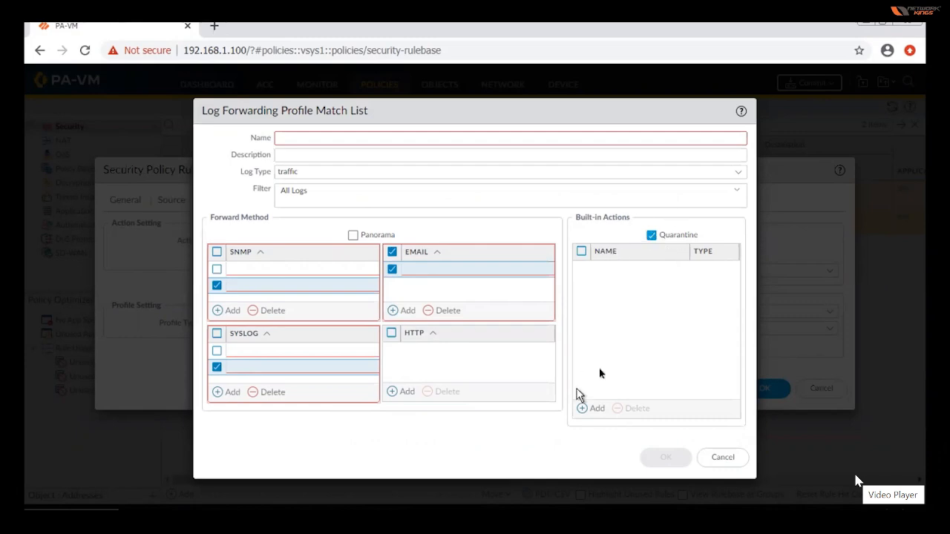
pyautogui.click(588, 408)
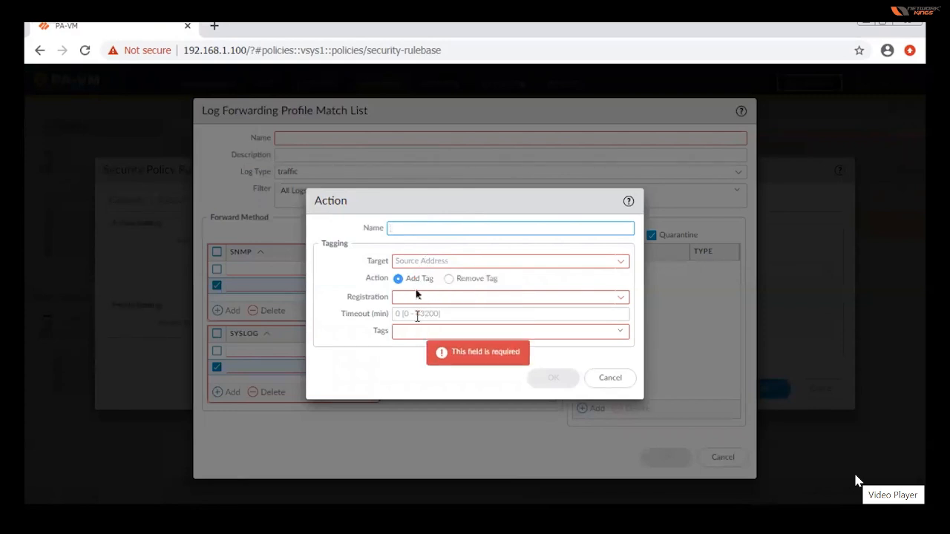
pyautogui.click(406, 262)
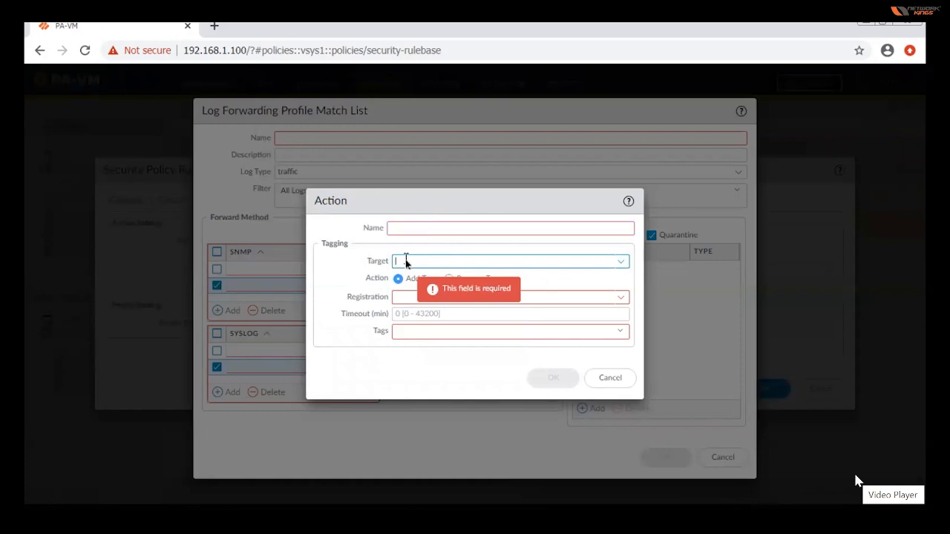
pyautogui.click(610, 378)
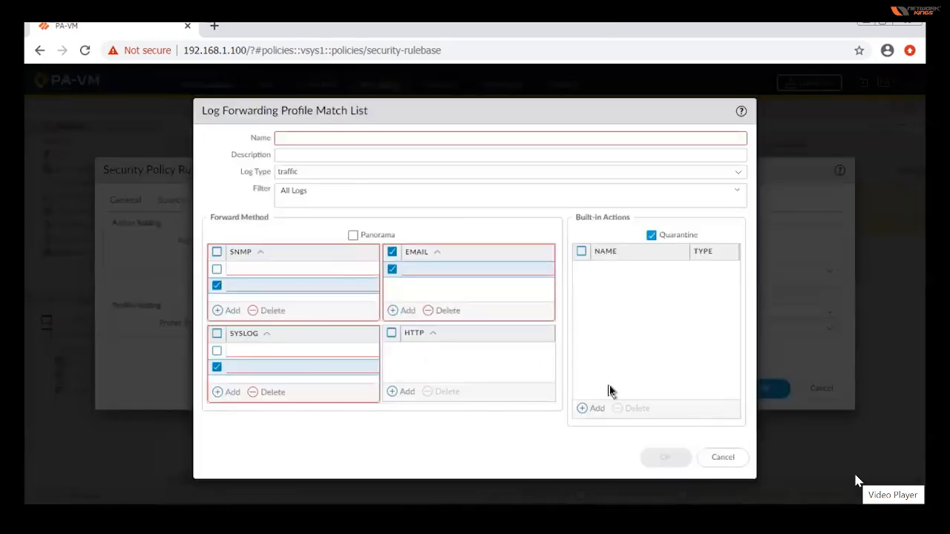
pyautogui.click(721, 463)
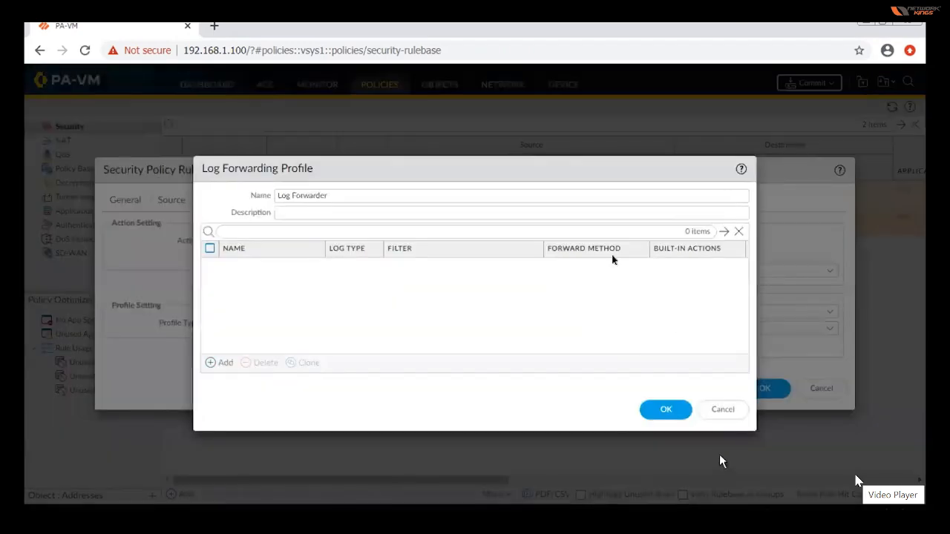
pyautogui.click(723, 413)
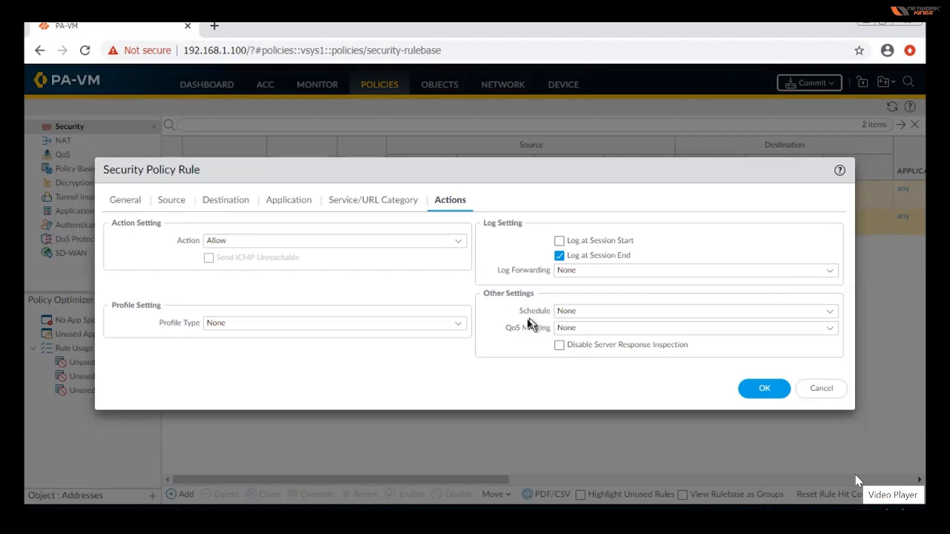
# Open the form for a new schedule from the security policy rule's Other Settings.
pyautogui.click(829, 319)
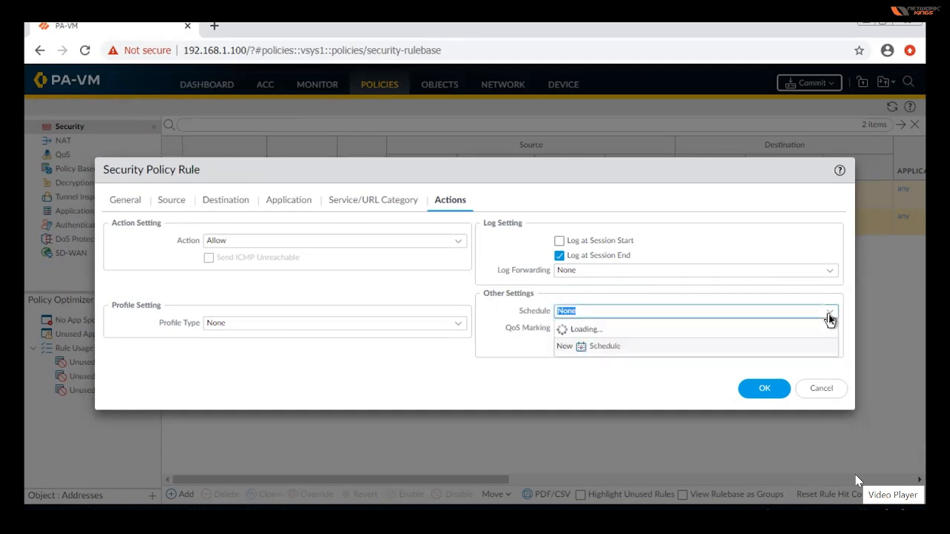
pyautogui.click(599, 347)
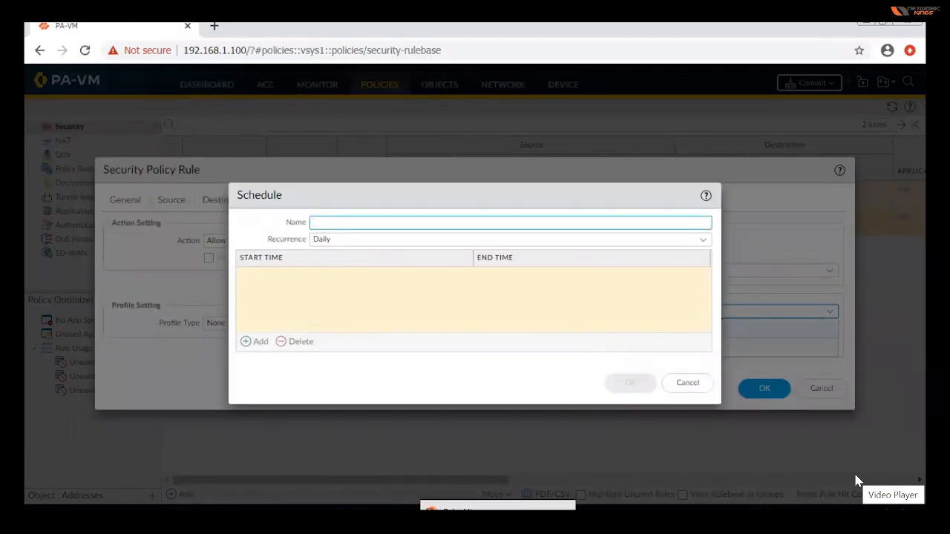
# Switch to the blank PowerPoint slide and handwrite the underlined title "Time based Rule".
pyautogui.moveTo(473, 523)
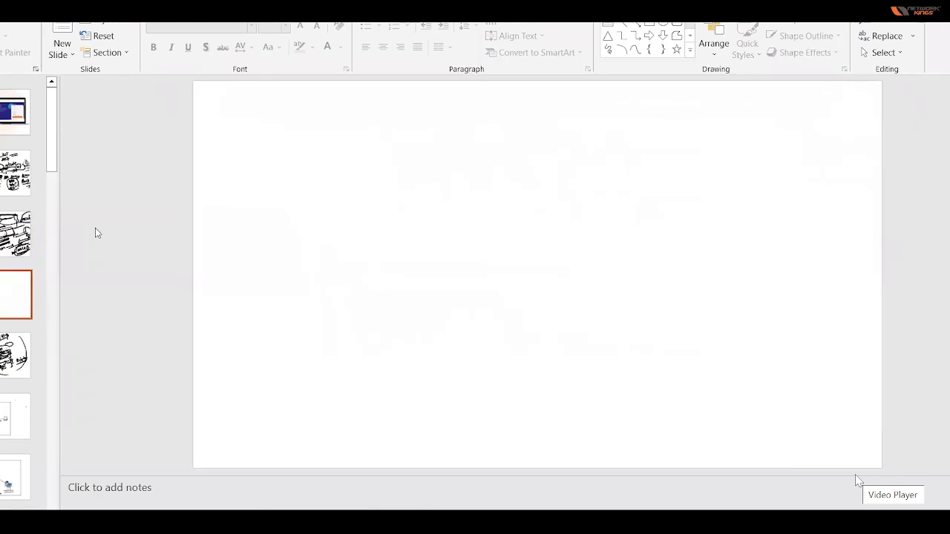
pyautogui.moveTo(401, 112)
pyautogui.mouseDown()
pyautogui.moveTo(438, 104)
pyautogui.moveTo(422, 141)
pyautogui.mouseUp()
pyautogui.moveTo(431, 126)
pyautogui.mouseDown()
pyautogui.moveTo(431, 135)
pyautogui.moveTo(455, 142)
pyautogui.mouseUp()
pyautogui.moveTo(460, 133)
pyautogui.mouseDown()
pyautogui.moveTo(470, 119)
pyautogui.moveTo(480, 138)
pyautogui.mouseUp()
pyautogui.moveTo(489, 104)
pyautogui.mouseDown()
pyautogui.moveTo(511, 136)
pyautogui.moveTo(535, 144)
pyautogui.moveTo(564, 127)
pyautogui.mouseUp()
pyautogui.moveTo(564, 125)
pyautogui.mouseDown()
pyautogui.moveTo(576, 108)
pyautogui.moveTo(577, 133)
pyautogui.moveTo(617, 131)
pyautogui.mouseUp()
pyautogui.moveTo(616, 125); pyautogui.dragTo(633, 134)
pyautogui.click(650, 124)
pyautogui.moveTo(643, 100)
pyautogui.mouseDown()
pyautogui.moveTo(642, 140)
pyautogui.moveTo(661, 136)
pyautogui.mouseUp()
pyautogui.moveTo(416, 157); pyautogui.dragTo(651, 153)
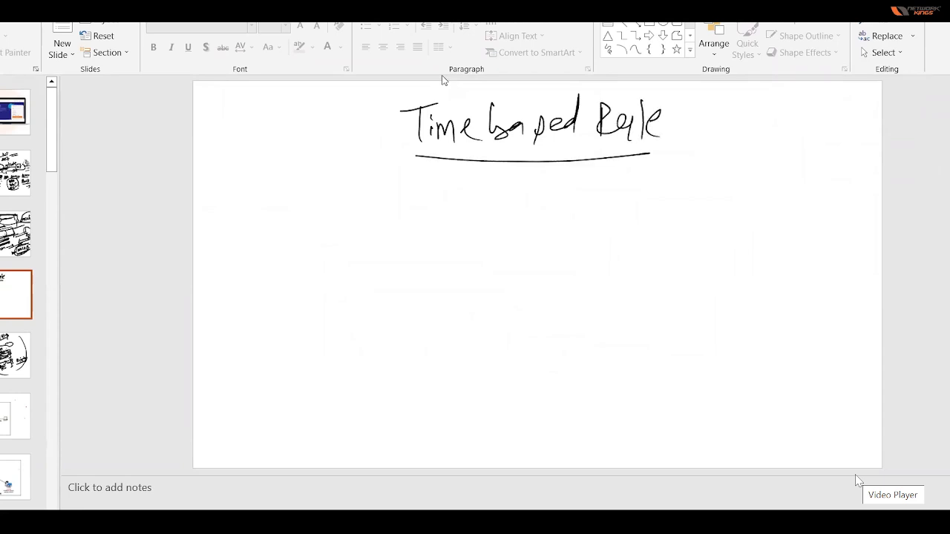
# Handwrite underlined Source IP and Dst headings below the title, with 10.0.0.1 and 1.1.1.1 beneath them.
pyautogui.moveTo(247, 207)
pyautogui.mouseDown()
pyautogui.moveTo(236, 230)
pyautogui.moveTo(261, 217)
pyautogui.moveTo(307, 219)
pyautogui.moveTo(320, 230)
pyautogui.mouseUp()
pyautogui.moveTo(334, 194); pyautogui.dragTo(335, 220)
pyautogui.moveTo(212, 244); pyautogui.dragTo(342, 227)
pyautogui.moveTo(241, 266)
pyautogui.mouseDown()
pyautogui.moveTo(242, 288)
pyautogui.moveTo(251, 270)
pyautogui.moveTo(276, 263)
pyautogui.moveTo(325, 274)
pyautogui.mouseUp()
pyautogui.moveTo(423, 198); pyautogui.dragTo(424, 236)
pyautogui.moveTo(423, 203)
pyautogui.mouseDown()
pyautogui.moveTo(425, 233)
pyautogui.moveTo(449, 235)
pyautogui.moveTo(488, 199)
pyautogui.mouseUp()
pyautogui.moveTo(401, 244); pyautogui.dragTo(522, 227)
pyautogui.moveTo(419, 271)
pyautogui.mouseDown()
pyautogui.moveTo(421, 293)
pyautogui.moveTo(430, 275)
pyautogui.mouseUp()
pyautogui.moveTo(442, 262)
pyautogui.mouseDown()
pyautogui.moveTo(443, 286)
pyautogui.moveTo(452, 270)
pyautogui.mouseUp()
pyautogui.moveTo(462, 254)
pyautogui.mouseDown()
pyautogui.moveTo(462, 282)
pyautogui.moveTo(475, 267)
pyautogui.mouseUp()
pyautogui.moveTo(483, 254); pyautogui.dragTo(485, 279)
# Handwrite an underlined Port heading beside Dst, with 443 beneath it.
pyautogui.moveTo(560, 193); pyautogui.dragTo(571, 201)
pyautogui.moveTo(582, 197); pyautogui.dragTo(607, 195)
pyautogui.moveTo(613, 186)
pyautogui.mouseDown()
pyautogui.moveTo(615, 209)
pyautogui.moveTo(625, 184)
pyautogui.mouseUp()
pyautogui.moveTo(550, 220); pyautogui.dragTo(616, 211)
pyautogui.moveTo(573, 235); pyautogui.dragTo(585, 244)
pyautogui.moveTo(592, 231); pyautogui.dragTo(605, 244)
pyautogui.moveTo(601, 231); pyautogui.dragTo(603, 250)
pyautogui.moveTo(612, 230)
pyautogui.mouseDown()
pyautogui.moveTo(622, 238)
pyautogui.moveTo(610, 252)
pyautogui.mouseUp()
# Handwrite an underlined Action heading beside Port, with Allowed beneath it, and dot the destination address.
pyautogui.moveTo(675, 214)
pyautogui.mouseDown()
pyautogui.moveTo(686, 213)
pyautogui.moveTo(688, 199)
pyautogui.mouseUp()
pyautogui.moveTo(702, 195)
pyautogui.mouseDown()
pyautogui.moveTo(700, 211)
pyautogui.moveTo(711, 206)
pyautogui.mouseUp()
pyautogui.moveTo(704, 193); pyautogui.dragTo(722, 190)
pyautogui.moveTo(728, 190)
pyautogui.mouseDown()
pyautogui.moveTo(729, 200)
pyautogui.moveTo(740, 188)
pyautogui.moveTo(767, 194)
pyautogui.mouseUp()
pyautogui.moveTo(669, 217); pyautogui.dragTo(751, 214)
pyautogui.moveTo(687, 261)
pyautogui.mouseDown()
pyautogui.moveTo(701, 239)
pyautogui.moveTo(707, 262)
pyautogui.mouseUp()
pyautogui.moveTo(718, 235)
pyautogui.mouseDown()
pyautogui.moveTo(717, 260)
pyautogui.moveTo(729, 259)
pyautogui.mouseUp()
pyautogui.click(475, 269)
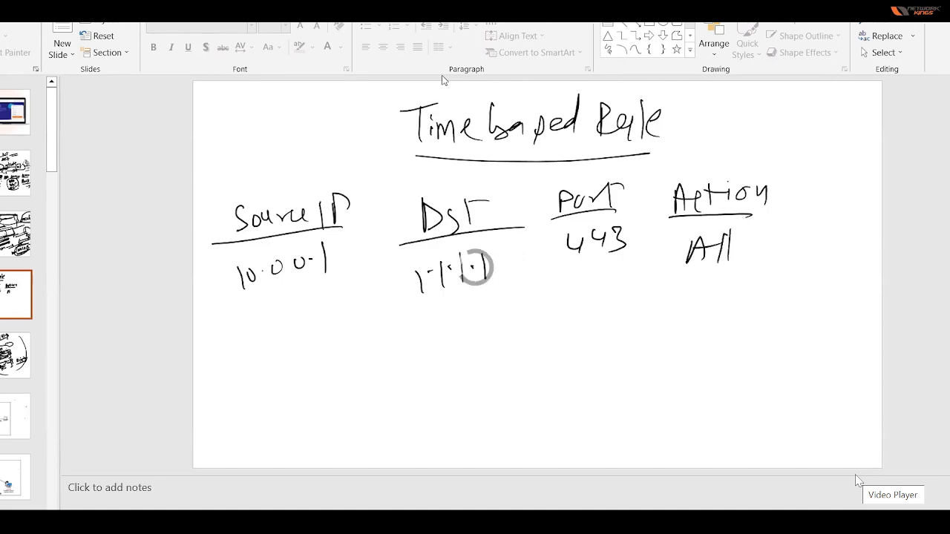
pyautogui.click(742, 251)
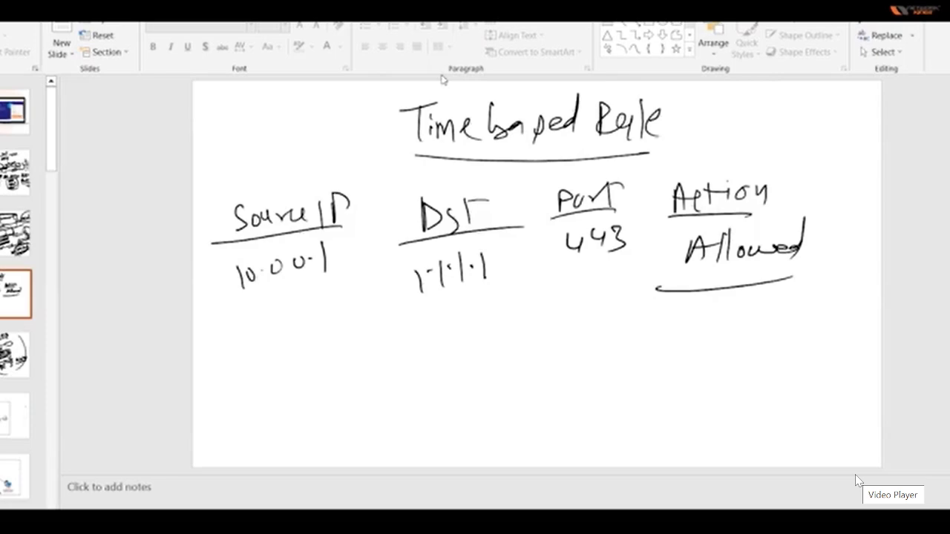
# Draw a pair of open brackets beyond the Action column and an arrow pointing at the Source IP column.
pyautogui.moveTo(851, 170)
pyautogui.mouseDown()
pyautogui.moveTo(825, 255)
pyautogui.moveTo(829, 274)
pyautogui.mouseUp()
pyautogui.moveTo(914, 170); pyautogui.dragTo(916, 265)
pyautogui.moveTo(829, 275); pyautogui.dragTo(860, 274)
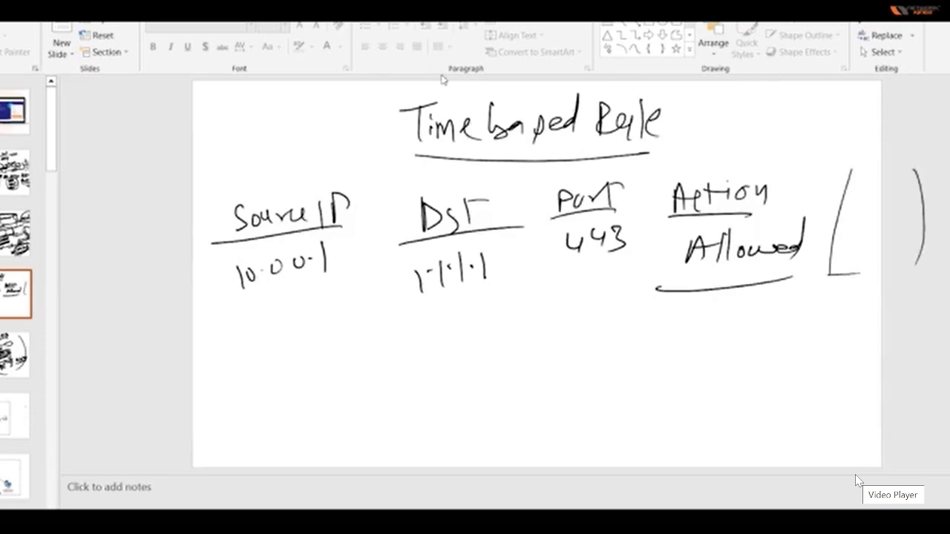
pyautogui.moveTo(78, 263)
pyautogui.mouseDown()
pyautogui.moveTo(200, 248)
pyautogui.moveTo(199, 267)
pyautogui.mouseUp()
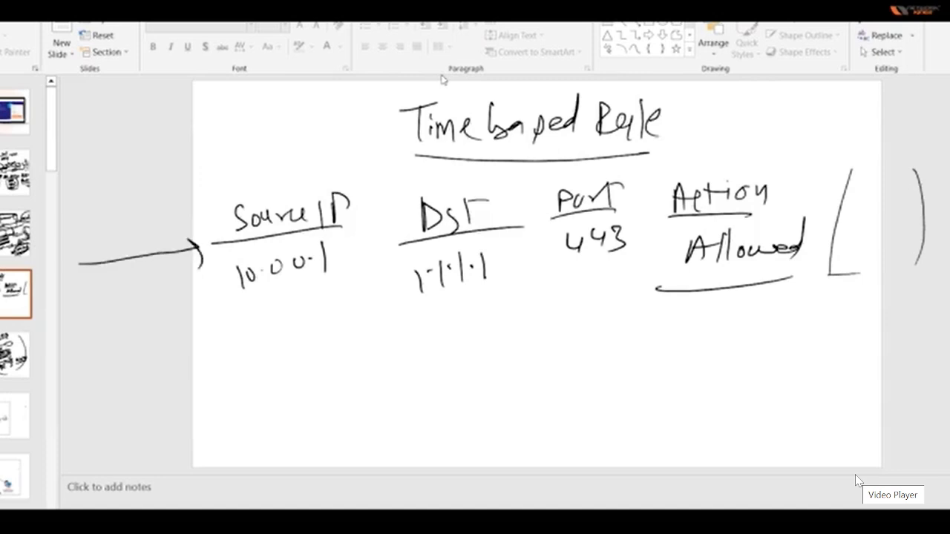
# Outline the whole handwritten rule from Source IP to Action and add underlining strokes beneath its values.
pyautogui.moveTo(736, 281); pyautogui.dragTo(765, 276)
pyautogui.moveTo(216, 197)
pyautogui.mouseDown()
pyautogui.moveTo(210, 327)
pyautogui.moveTo(219, 338)
pyautogui.mouseUp()
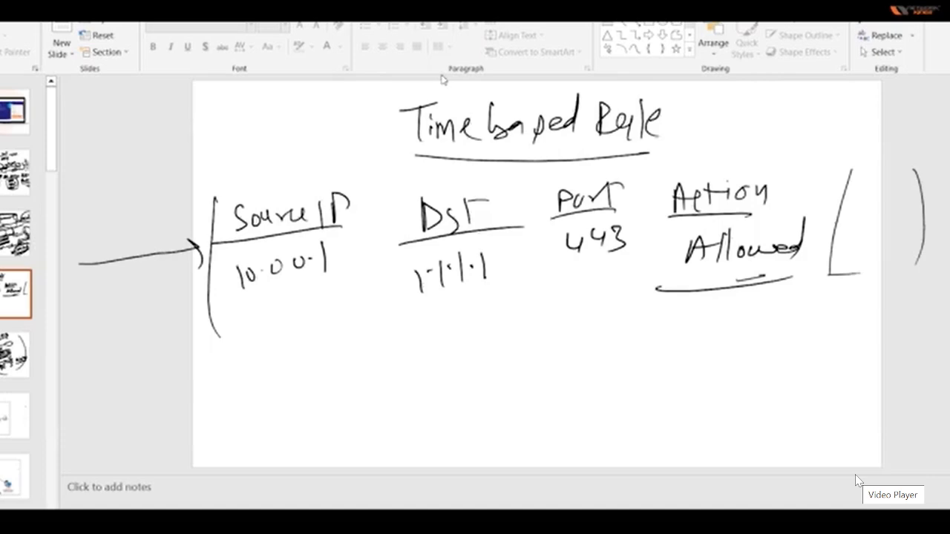
pyautogui.moveTo(215, 196)
pyautogui.mouseDown()
pyautogui.moveTo(742, 173)
pyautogui.moveTo(808, 245)
pyautogui.moveTo(794, 285)
pyautogui.mouseUp()
pyautogui.moveTo(785, 294); pyautogui.dragTo(545, 292)
pyautogui.moveTo(334, 278); pyautogui.dragTo(484, 268)
pyautogui.moveTo(396, 282); pyautogui.dragTo(230, 309)
pyautogui.moveTo(275, 291); pyautogui.dragTo(306, 282)
pyautogui.moveTo(362, 298); pyautogui.dragTo(508, 300)
pyautogui.moveTo(512, 296); pyautogui.dragTo(585, 292)
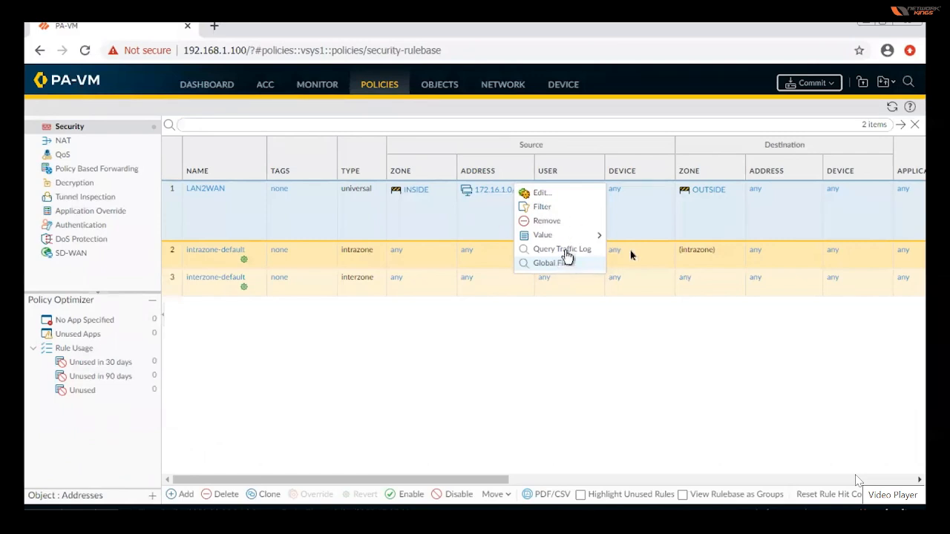
# Set the rulebase filter to the LAN2WAN rule's source address 172.16.1.0/24 and erase the end of the expression.
pyautogui.click(540, 210)
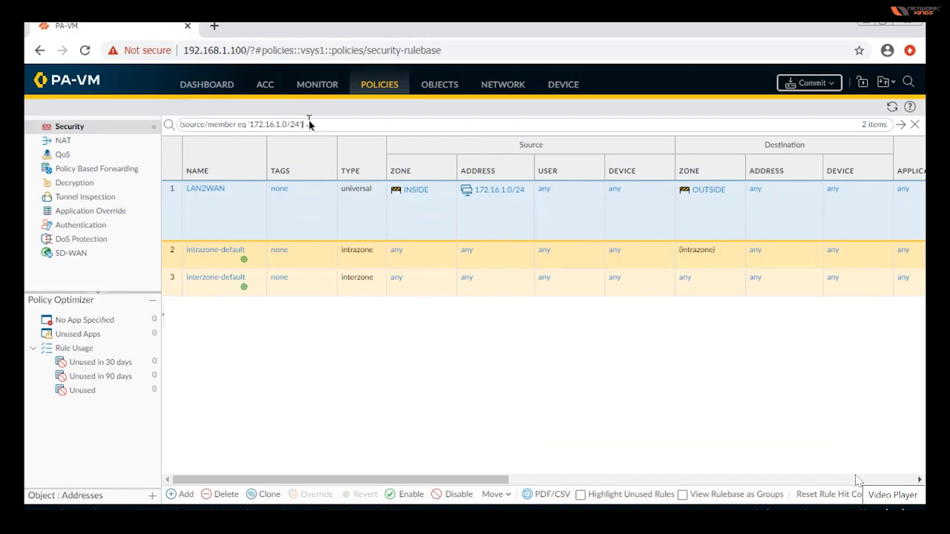
pyautogui.press('BackSpace')
pyautogui.press('BackSpace')
pyautogui.press('BackSpace')
pyautogui.press('BackSpace')
pyautogui.press('BackSpace')
pyautogui.press('BackSpace')
pyautogui.press('BackSpace')
pyautogui.press('BackSpace')
pyautogui.press('BackSpace')
pyautogui.press('BackSpace')
pyautogui.press('BackSpace')
pyautogui.press('BackSpace')
pyautogui.press('BackSpace')
pyautogui.press('BackSpace')
pyautogui.press('BackSpace')
pyautogui.press('BackSpace')
pyautogui.press('BackSpace')
pyautogui.press('BackSpace')
pyautogui.press('BackSpace')
pyautogui.press('BackSpace')
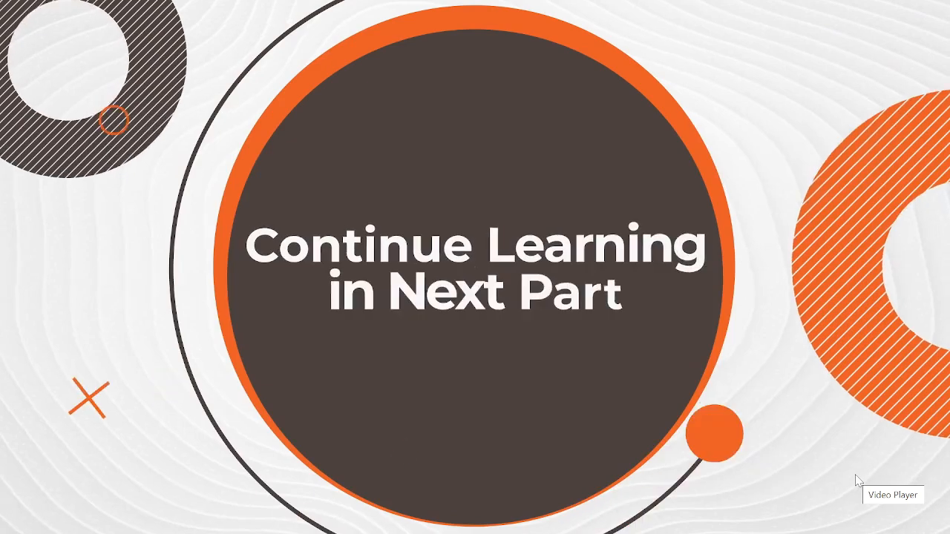
# Leave the full-screen lesson video and bring up the OBS window.
pyautogui.press('Escape')
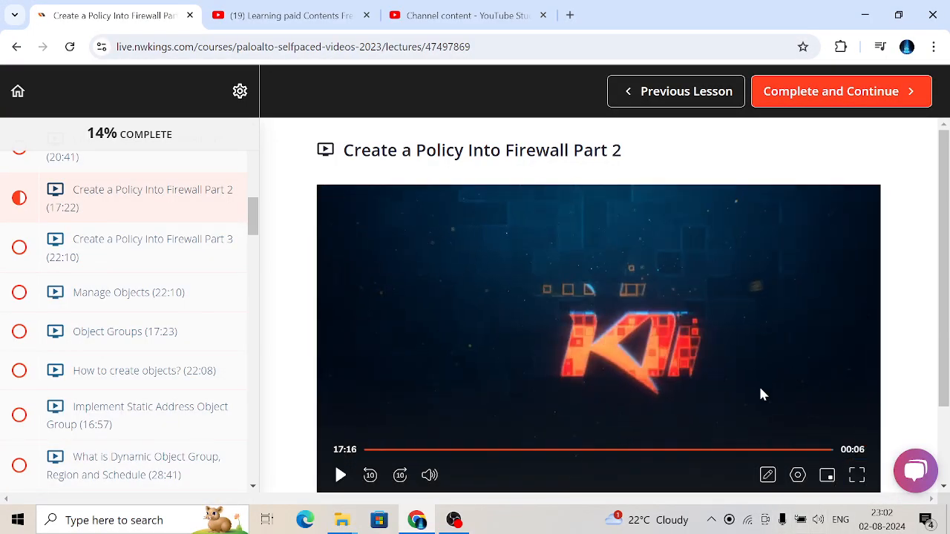
pyautogui.click(454, 520)
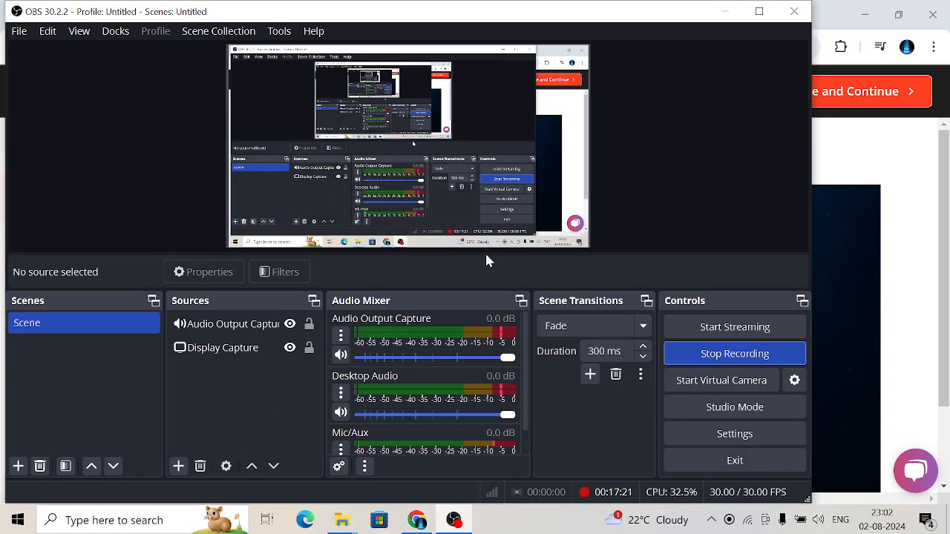